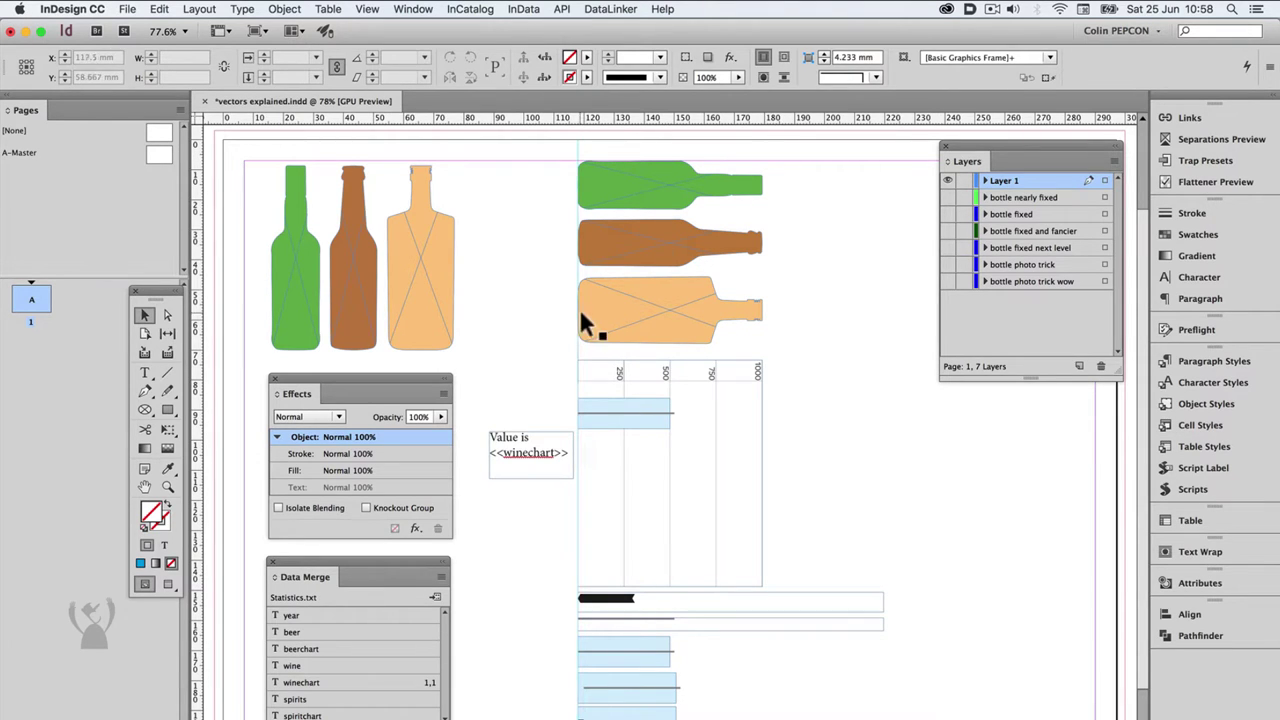
- Turn the horizontal orange bottle shape into a text frame and enter the value 345 inside it
{"action": "left_click", "coordinate": [144, 372]}
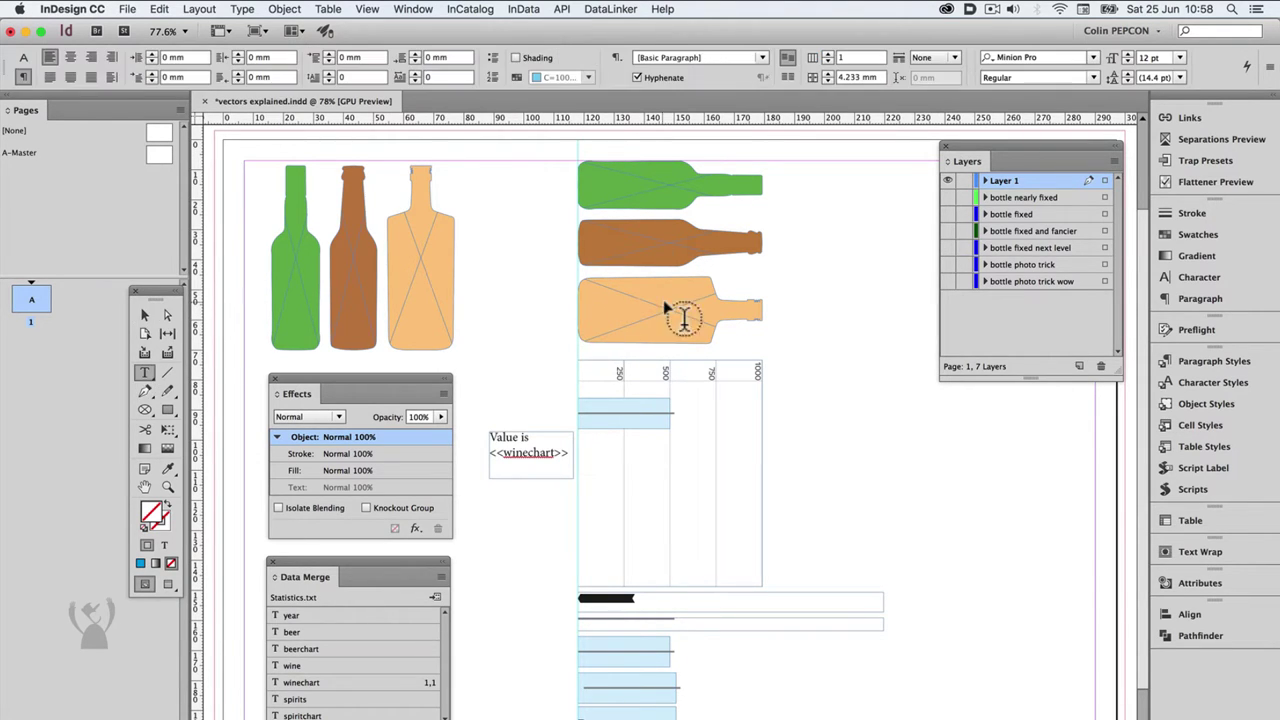
{"action": "left_click_drag", "start_coordinate": [664, 312], "coordinate": [645, 330]}
{"action": "type", "text": "345"}
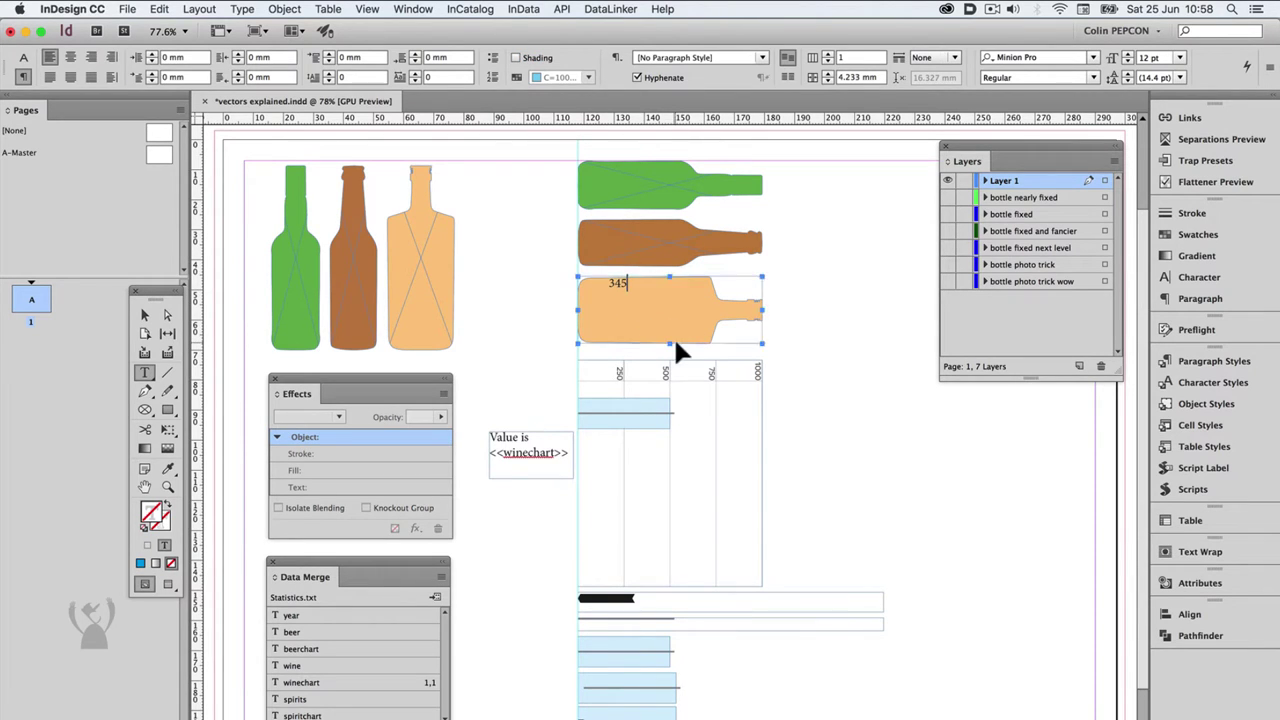
- Set the font of all the text inside the orange bottle to Chartwell Bars
{"action": "key", "text": "super+a"}
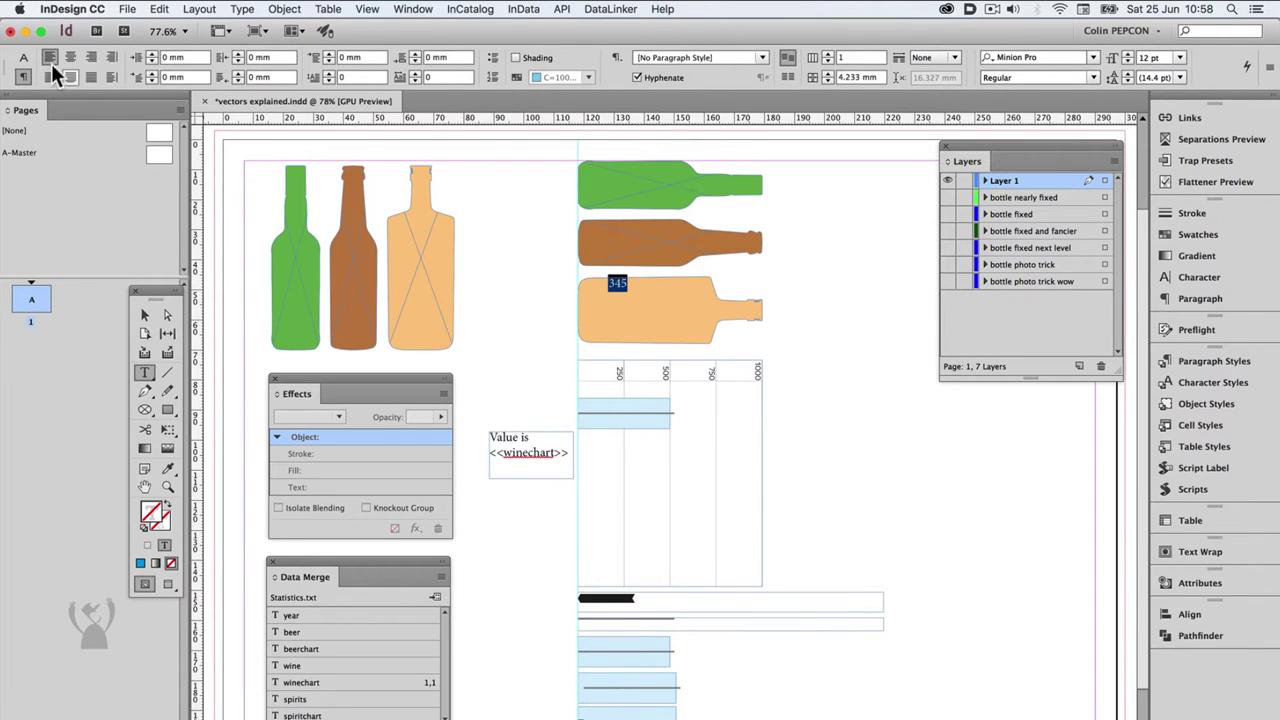
{"action": "left_click", "coordinate": [23, 57]}
{"action": "left_click", "coordinate": [118, 57]}
{"action": "type", "text": "chart"}
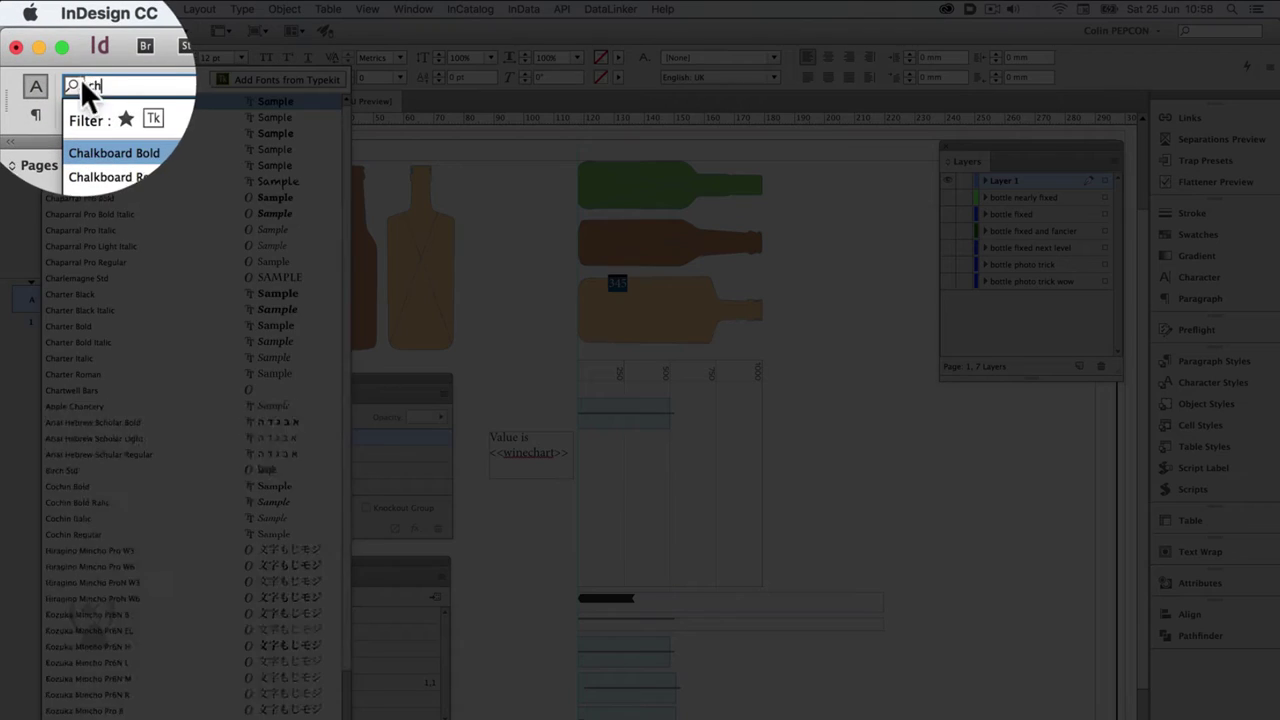
{"action": "scroll", "coordinate": [78, 110], "scroll_direction": "down", "scroll_amount": 2}
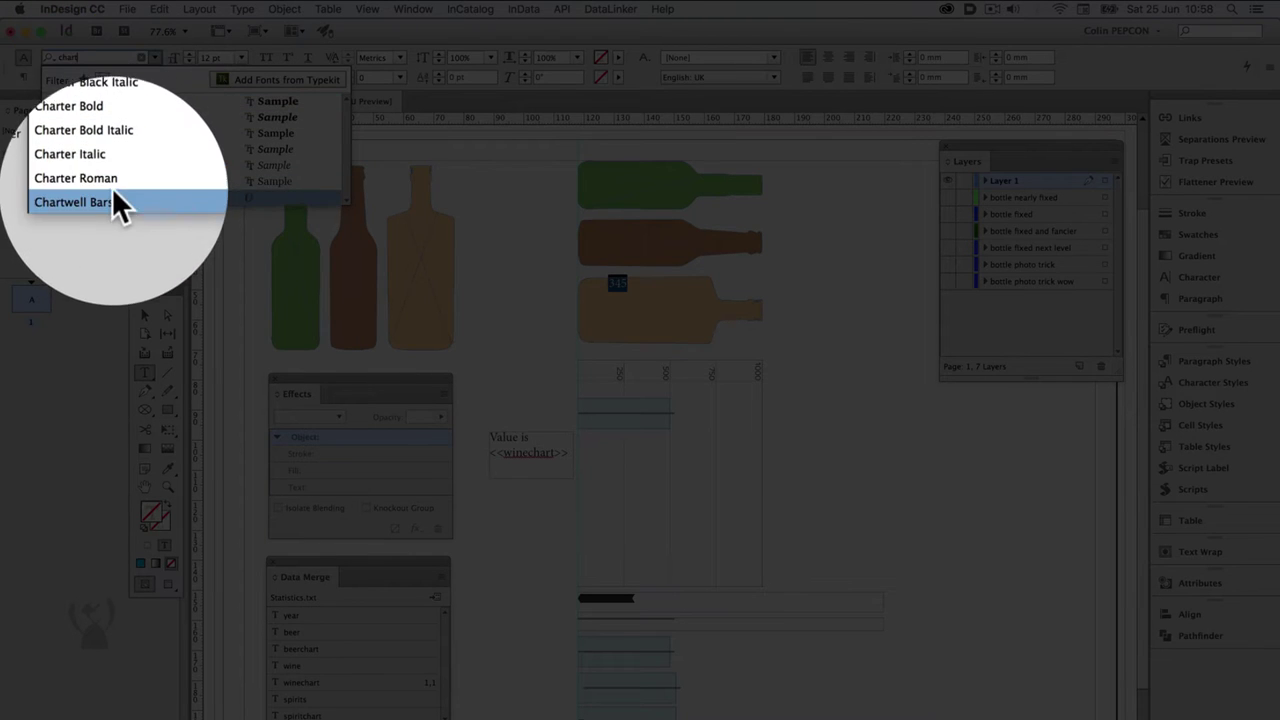
{"action": "left_click", "coordinate": [78, 140]}
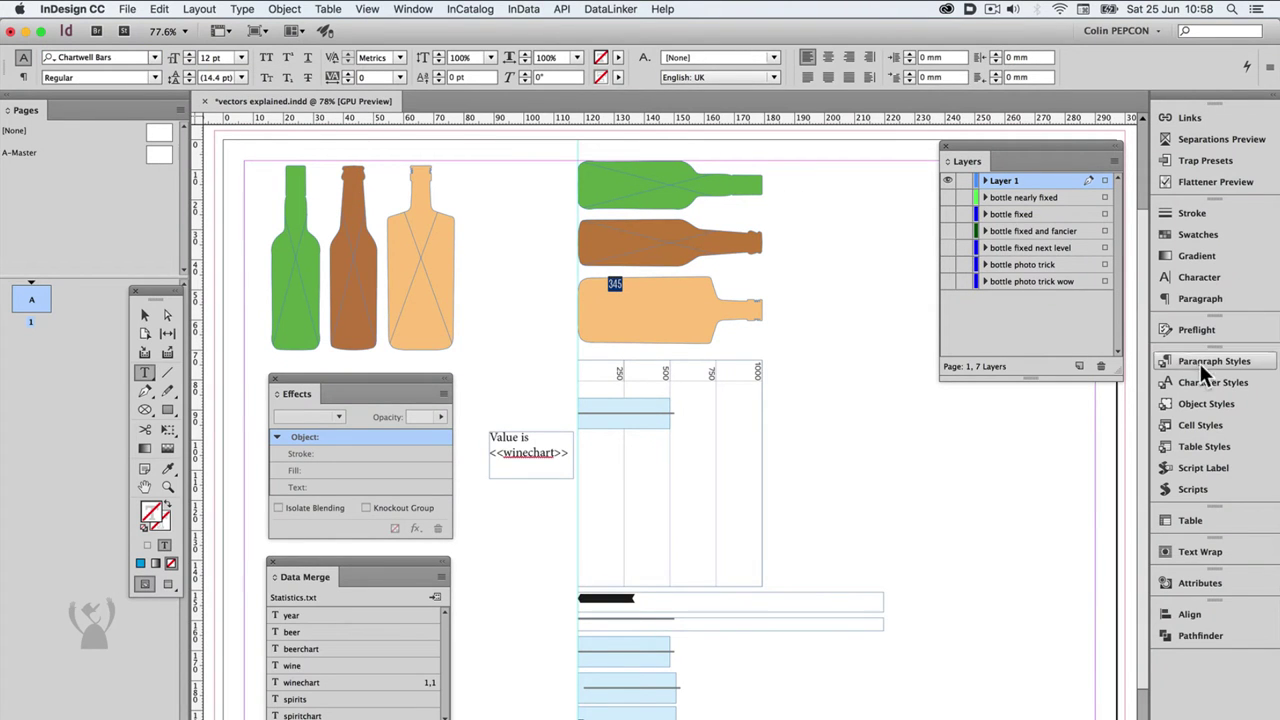
- Turn on the OpenType feature that draws the selected 345 as a Chartwell bar
{"action": "left_click", "coordinate": [1212, 279]}
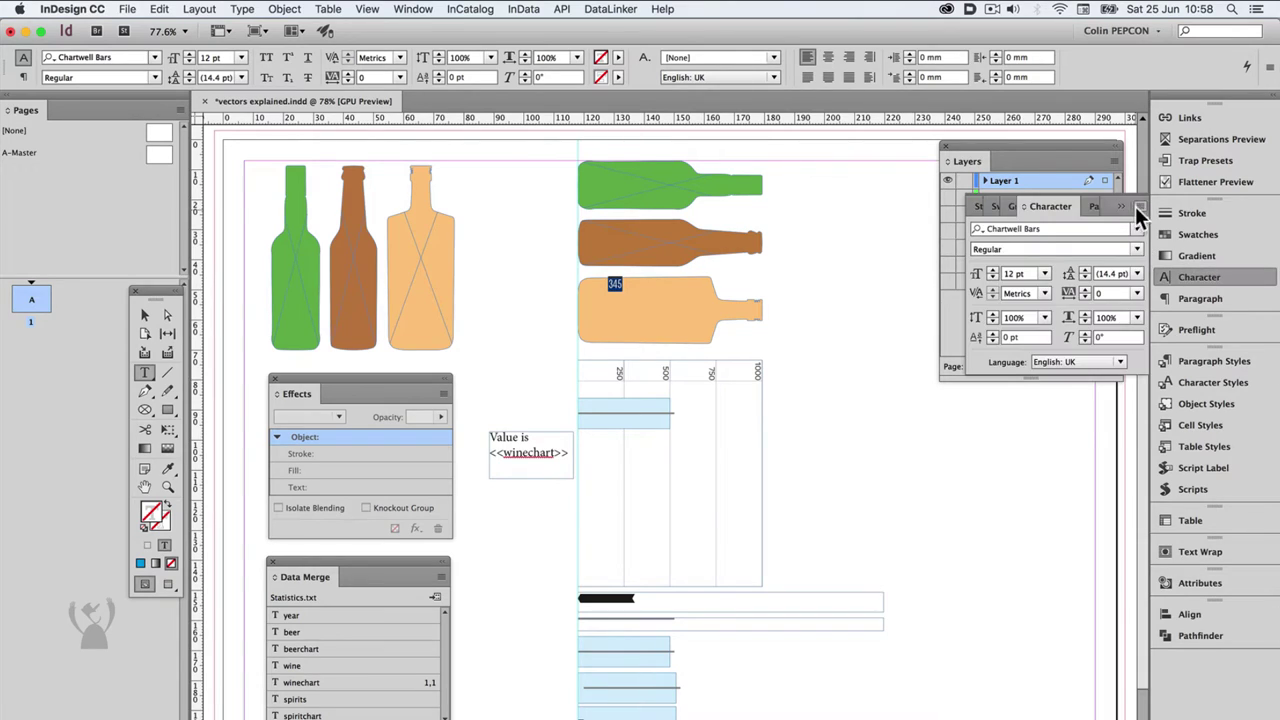
{"action": "left_click", "coordinate": [1139, 203]}
{"action": "mouse_move", "coordinate": [1048, 240]}
{"action": "mouse_move", "coordinate": [877, 362]}
{"action": "left_click", "coordinate": [810, 352]}
- Make the bottle's text frame auto-size by Width Only from its left edge, with a 0 mm minimum width and No Line Breaks
{"action": "key", "text": "super+b"}
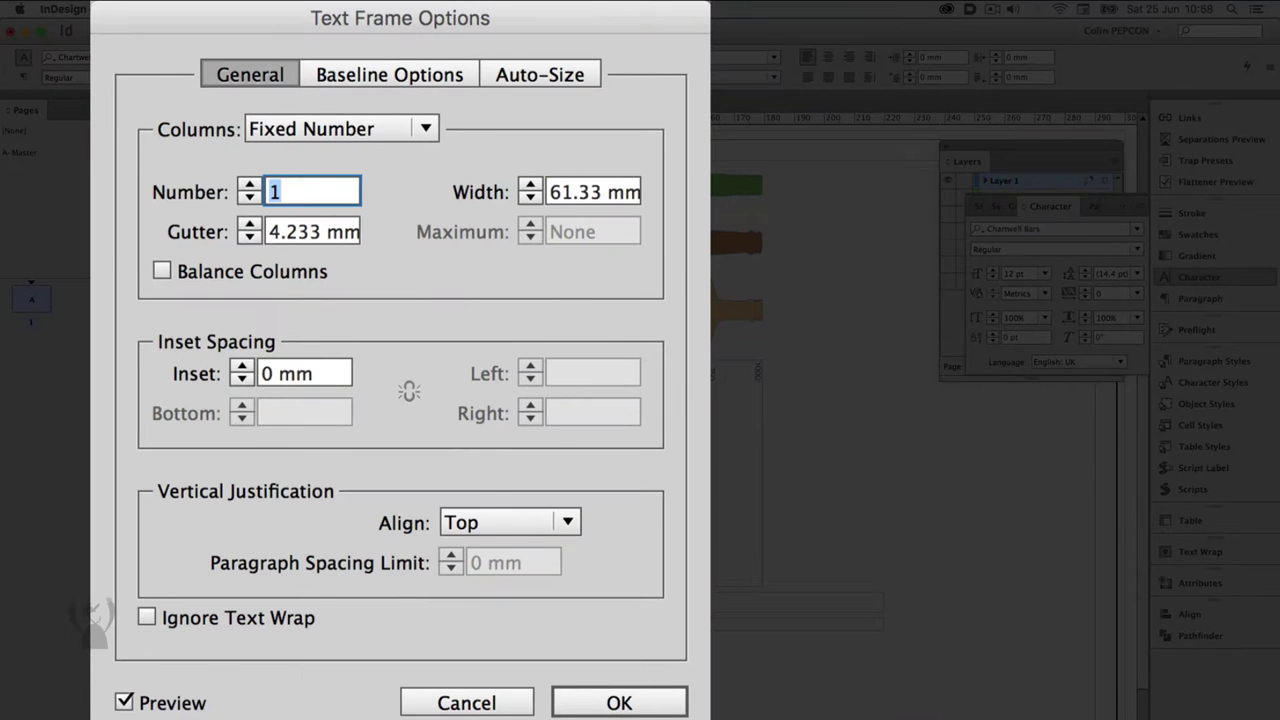
{"action": "left_click", "coordinate": [529, 81]}
{"action": "left_click", "coordinate": [531, 80]}
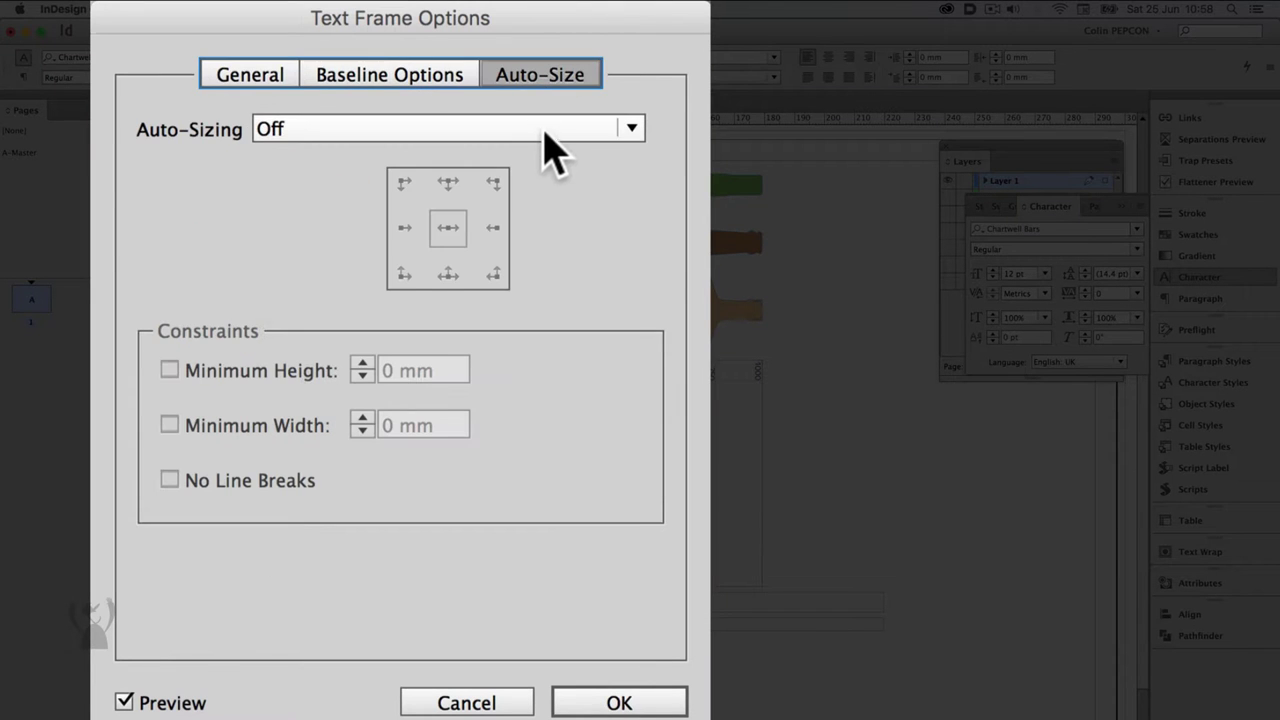
{"action": "left_click", "coordinate": [537, 129]}
{"action": "left_click", "coordinate": [278, 228]}
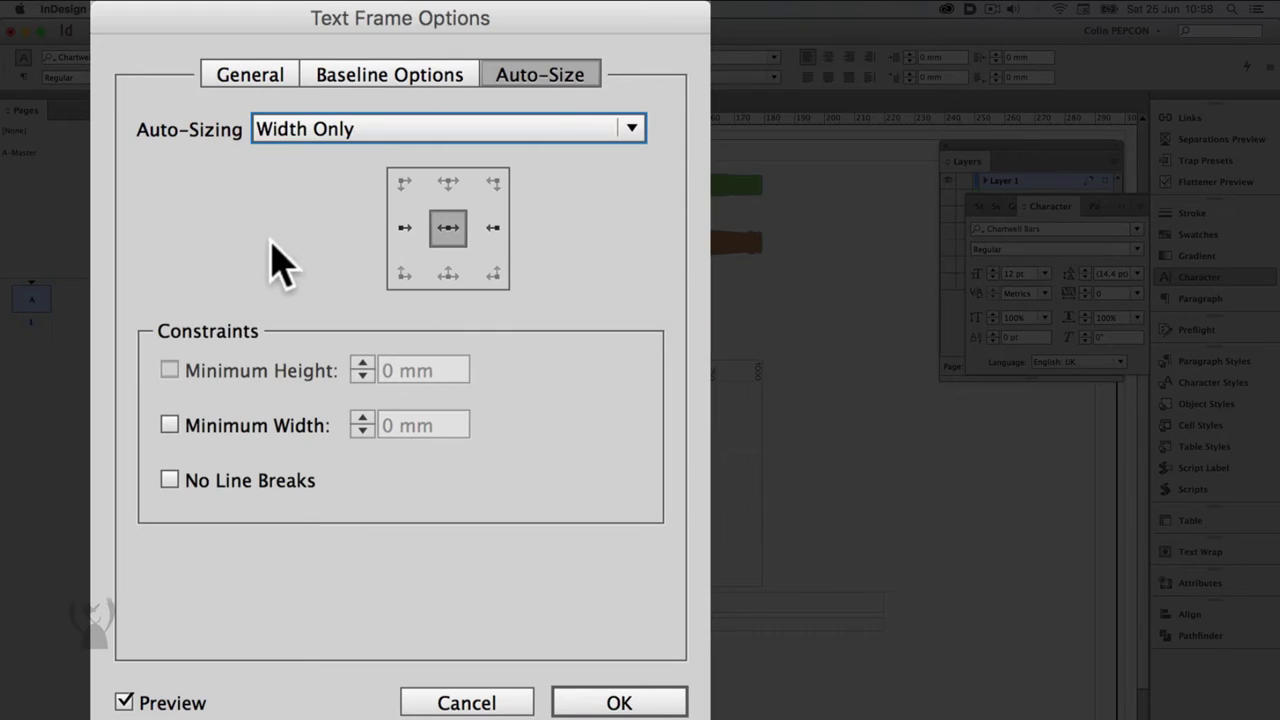
{"action": "left_click", "coordinate": [186, 422]}
{"action": "left_click", "coordinate": [186, 484]}
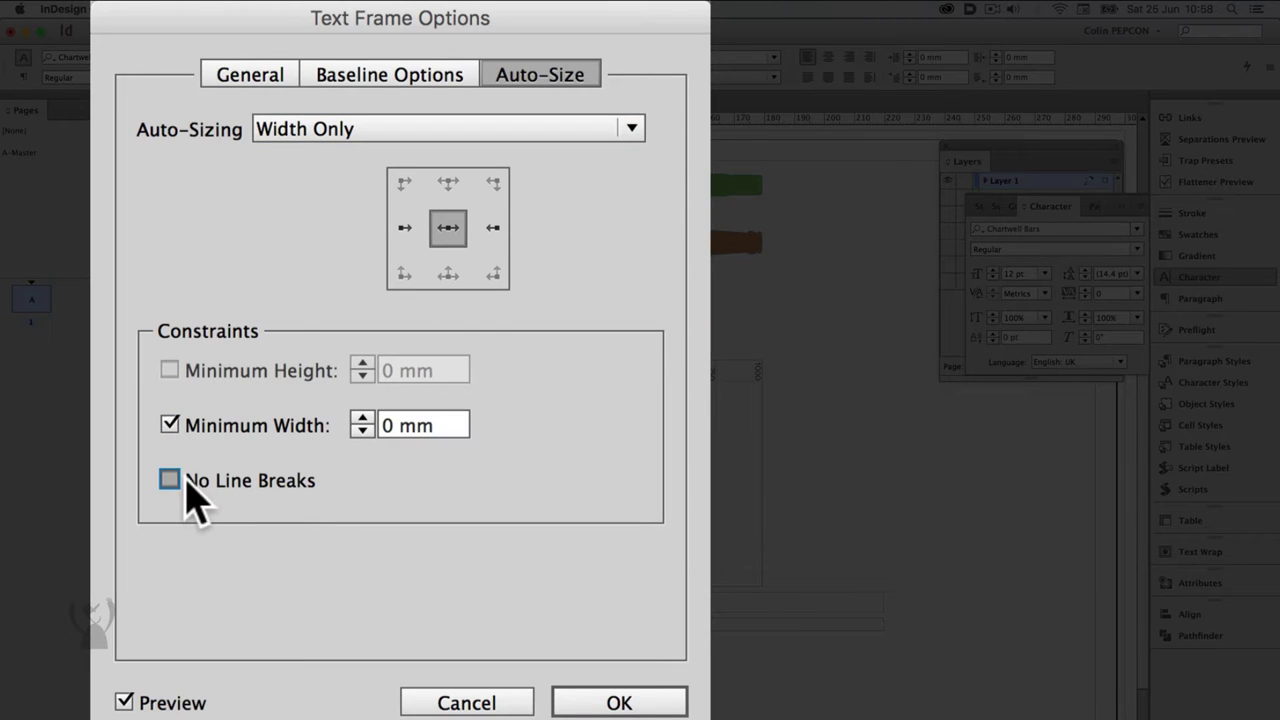
{"action": "left_click", "coordinate": [406, 228]}
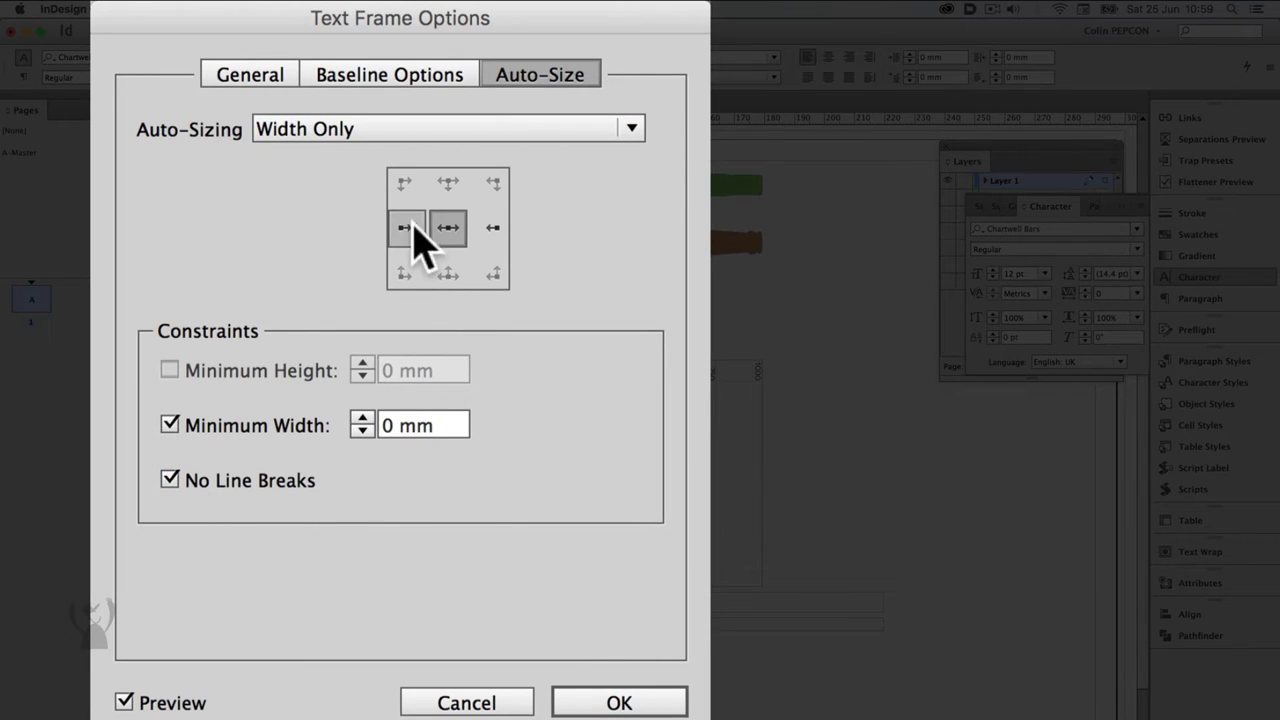
- Set the bottle frame's vertical justification to Center and apply the text frame options
{"action": "left_click", "coordinate": [360, 80]}
{"action": "left_click", "coordinate": [275, 80]}
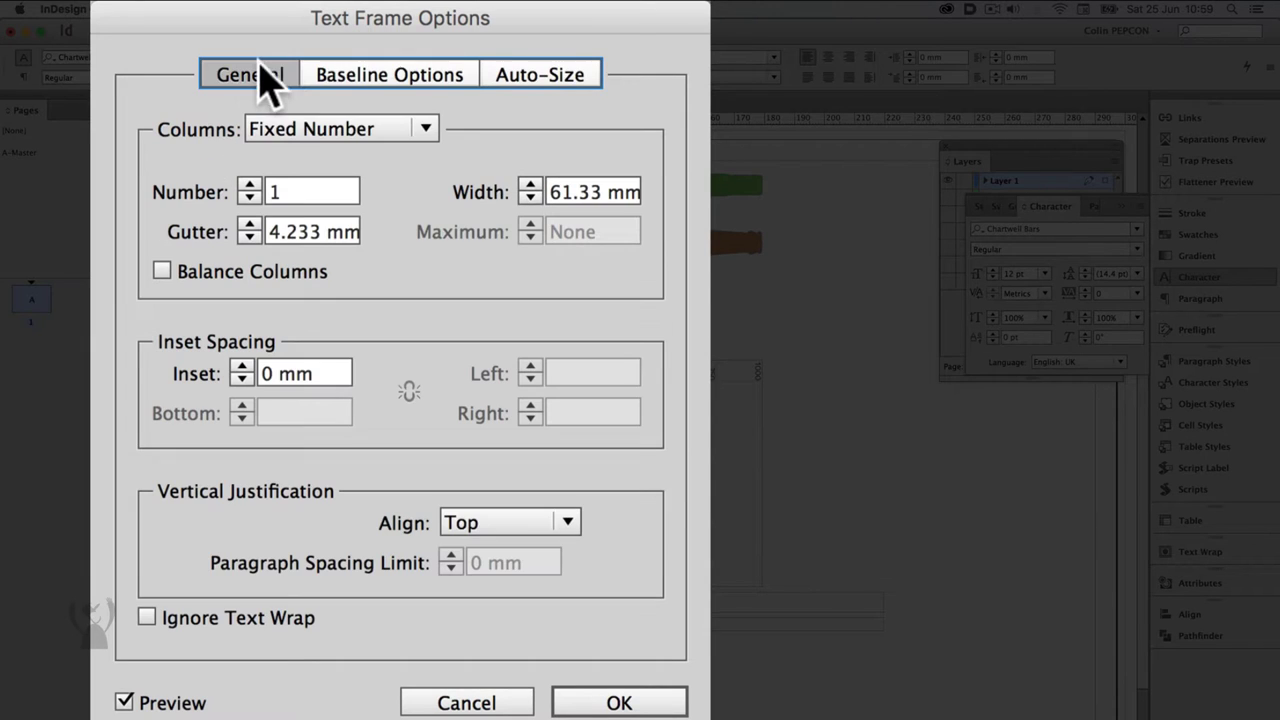
{"action": "left_click", "coordinate": [492, 524]}
{"action": "left_click", "coordinate": [548, 588]}
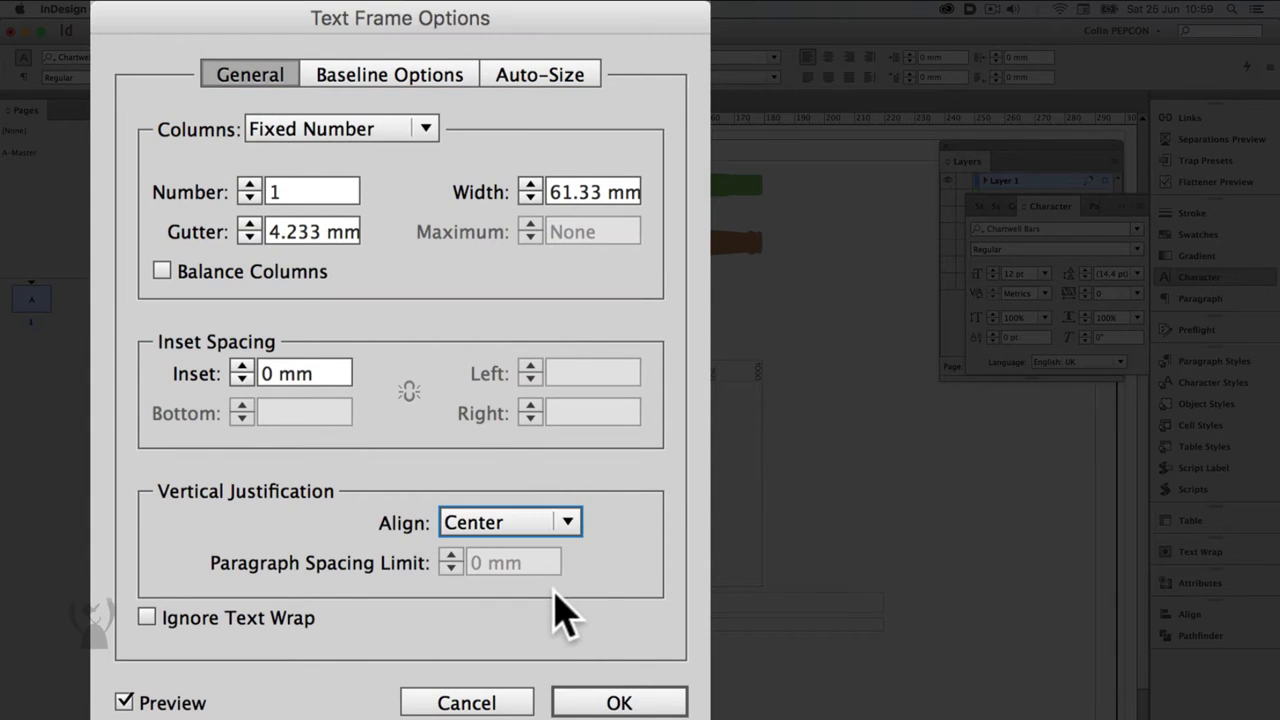
{"action": "left_click", "coordinate": [636, 703]}
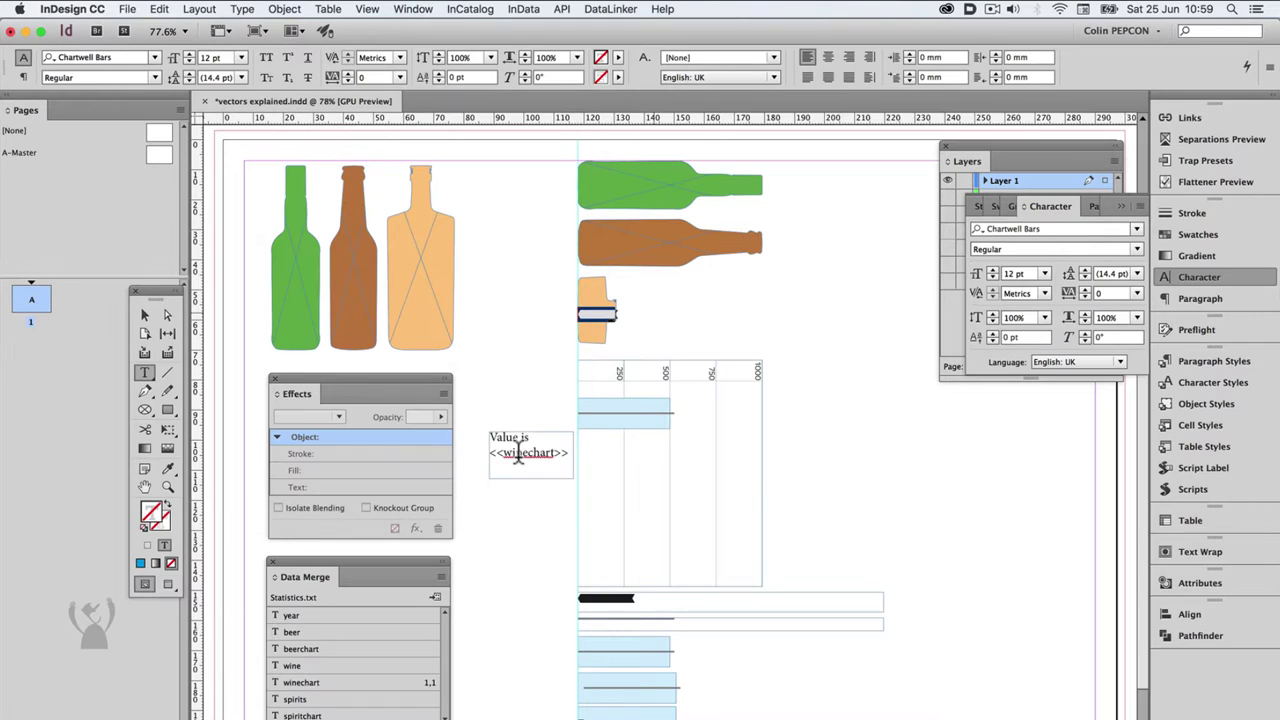
- Replace the bottle's text with the thin bar text from the blue chart frame, and move the bottle onto the chart grid below that frame
{"action": "left_click", "coordinate": [624, 410]}
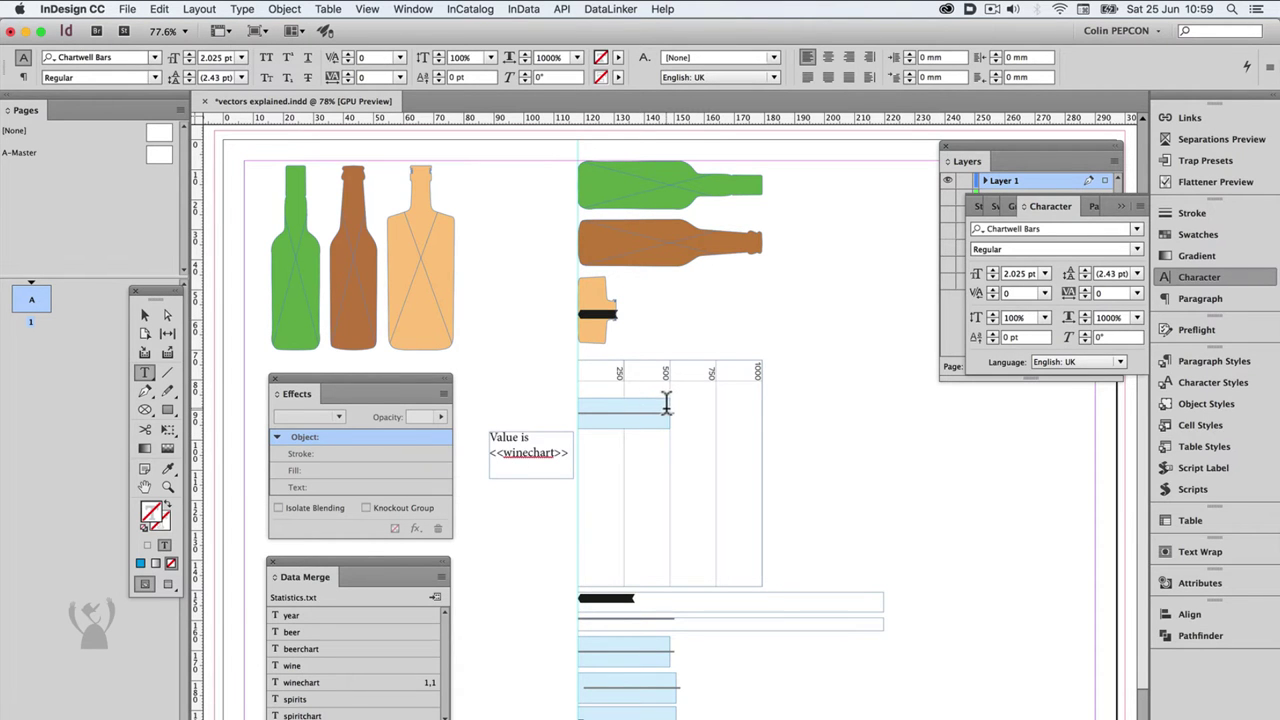
{"action": "left_click", "coordinate": [597, 306]}
{"action": "key", "text": "super+a"}
{"action": "key", "text": "super+v"}
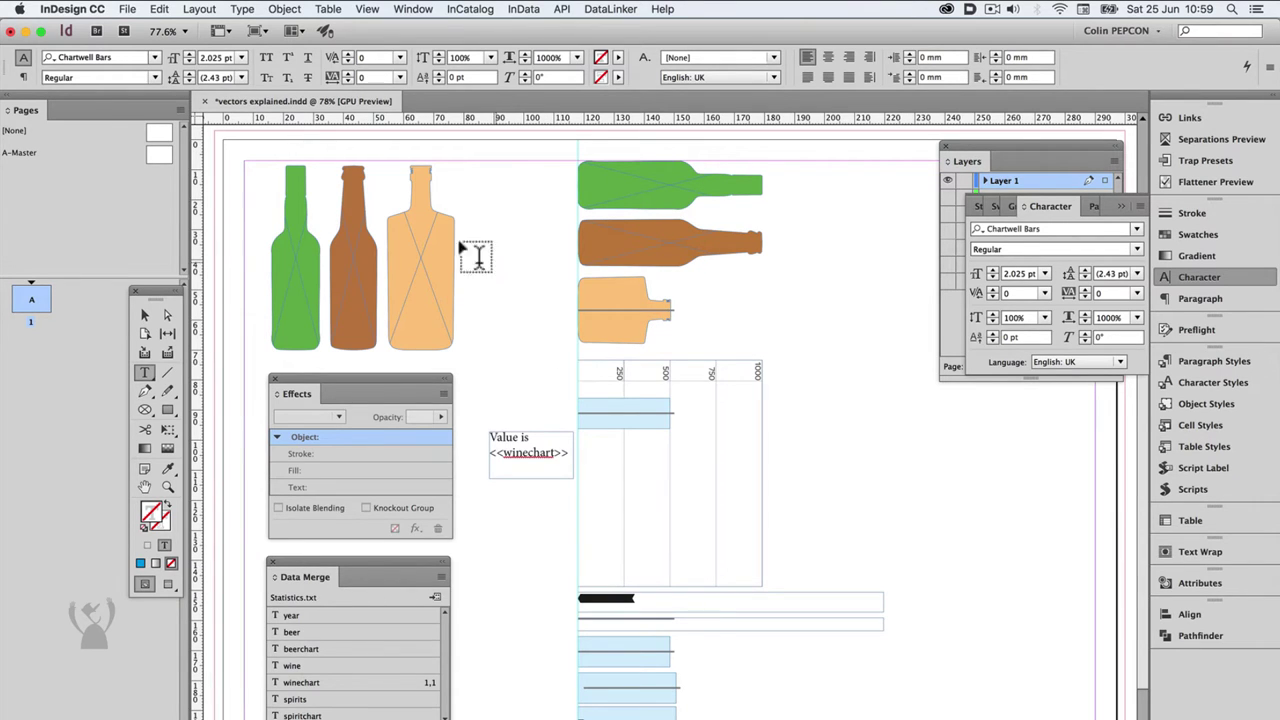
{"action": "left_click", "coordinate": [145, 316]}
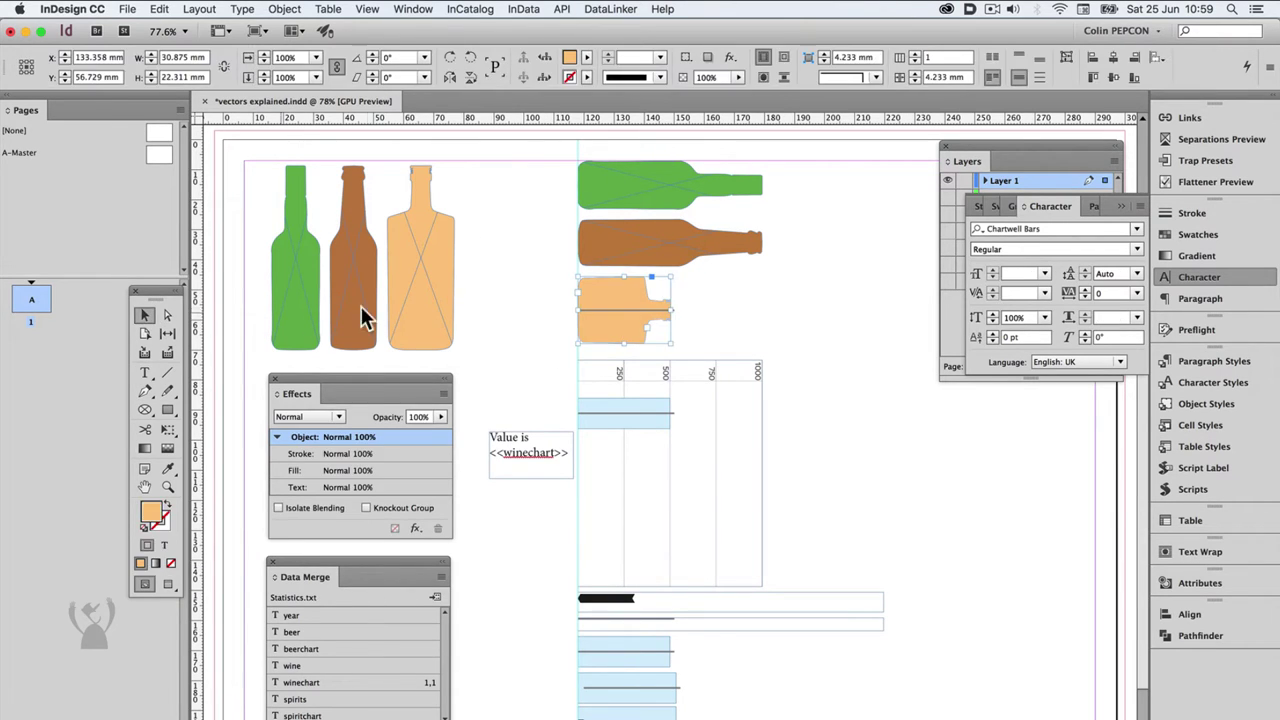
{"action": "left_click_drag", "start_coordinate": [640, 320], "coordinate": [648, 488]}
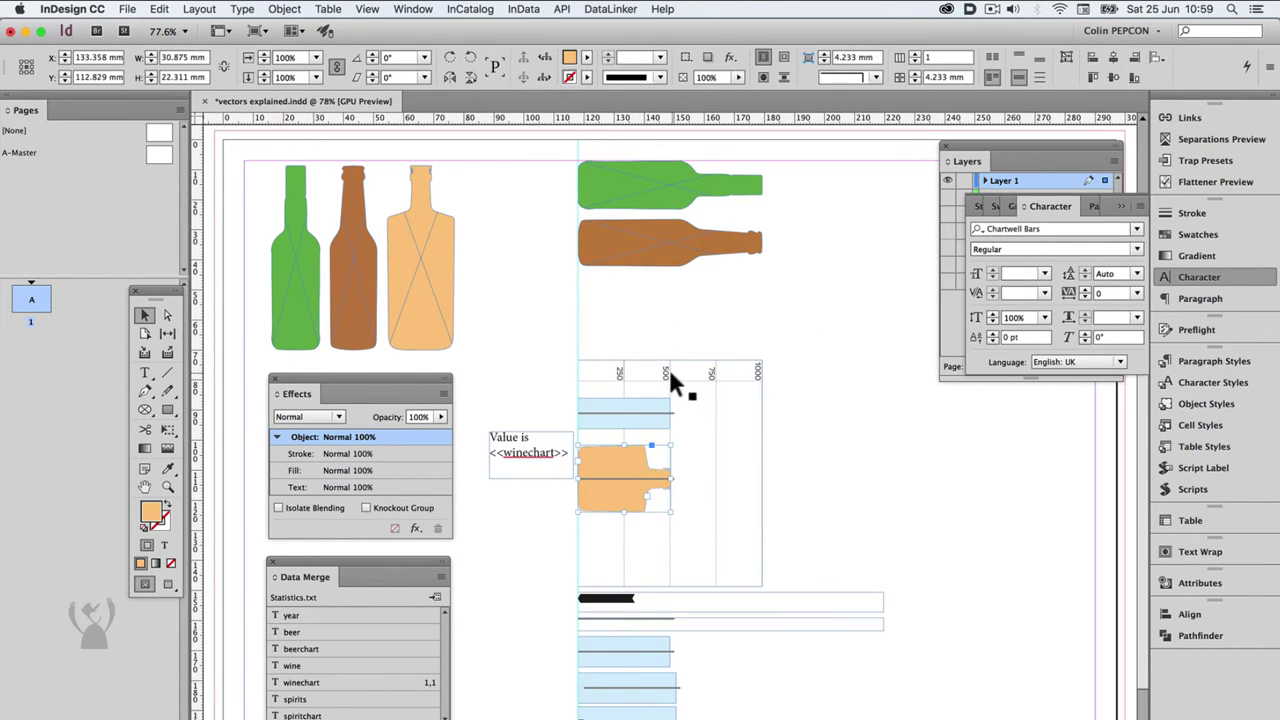
- Try rotating the orange bottle together with the chart grid 90° counter-clockwise and moving both into the empty area beside the chart
{"action": "left_click", "coordinate": [675, 380], "text": "shift"}
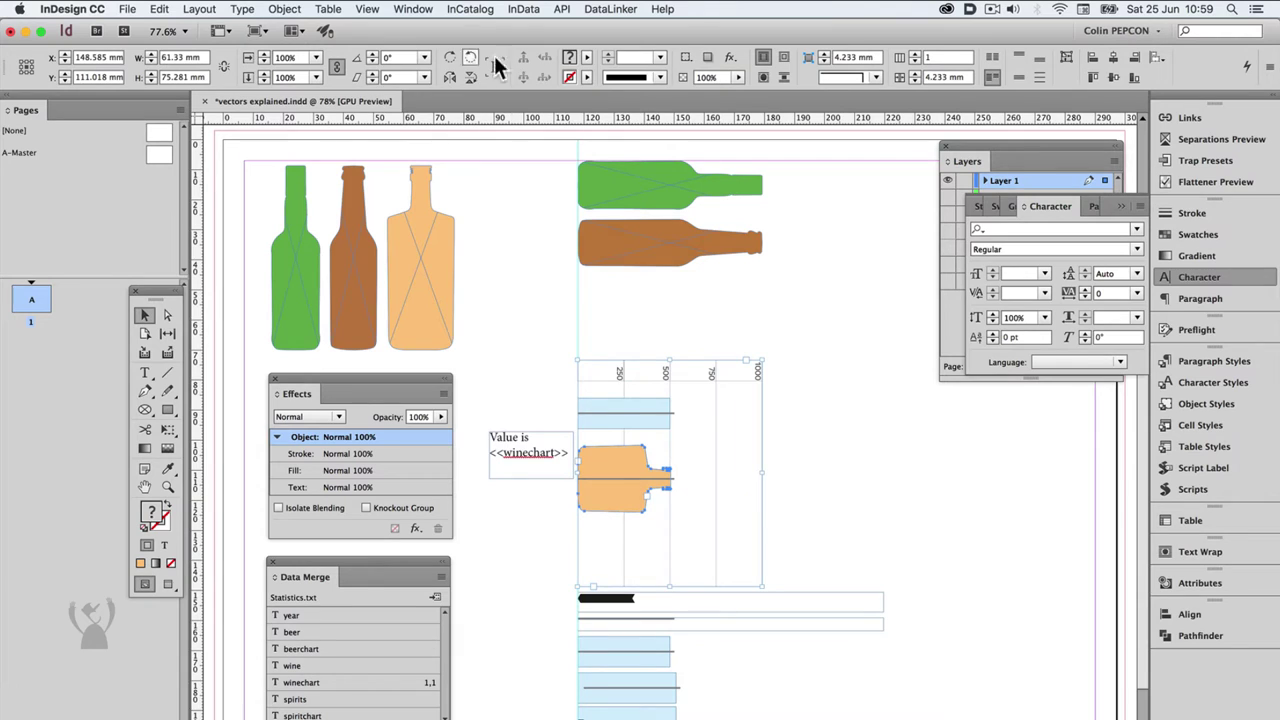
{"action": "left_click", "coordinate": [472, 59]}
{"action": "left_click_drag", "start_coordinate": [616, 481], "coordinate": [763, 477]}
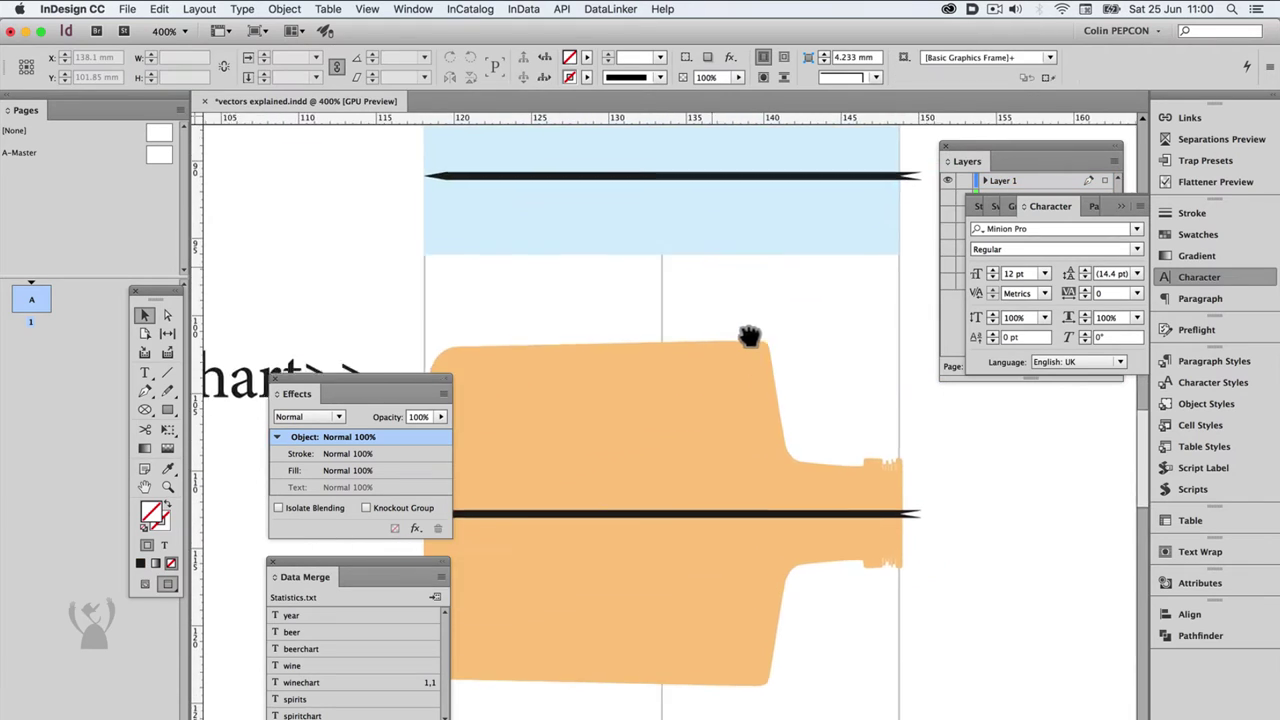
- Clear the bar value inside the orange bottle on the chart grid
{"action": "left_click_drag", "start_coordinate": [751, 337], "coordinate": [827, 320]}
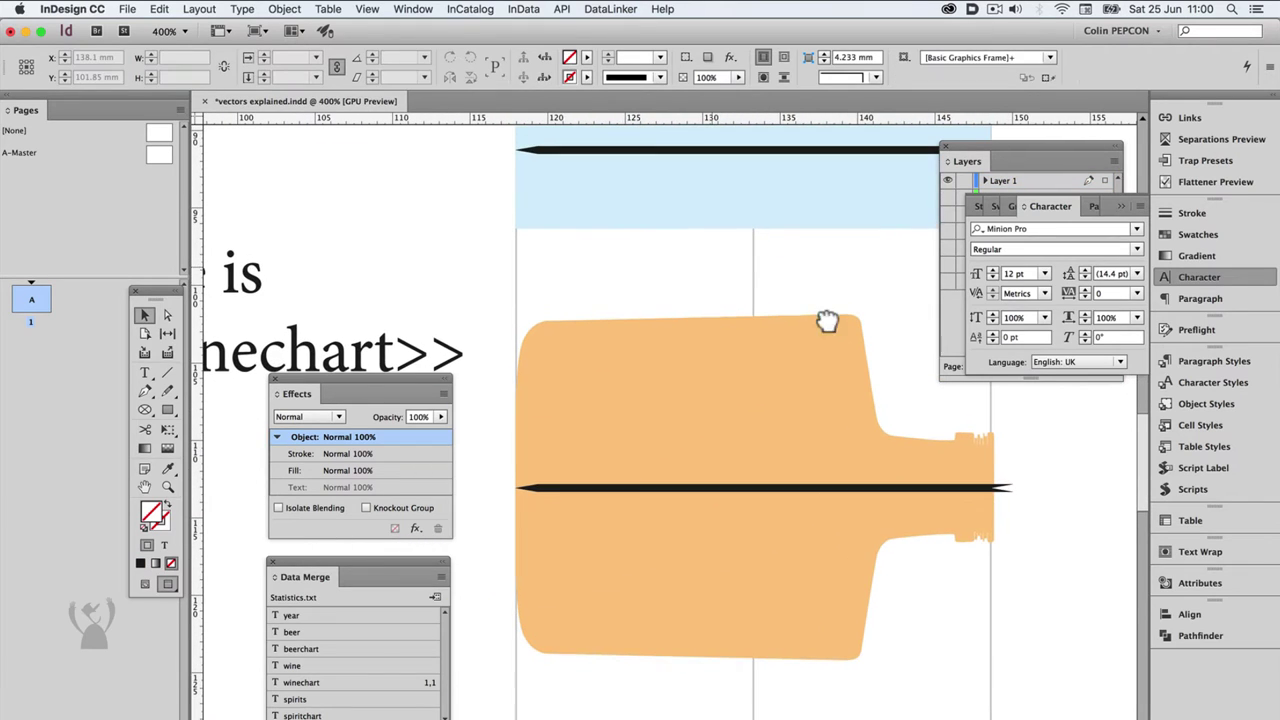
{"action": "double_click", "coordinate": [674, 490]}
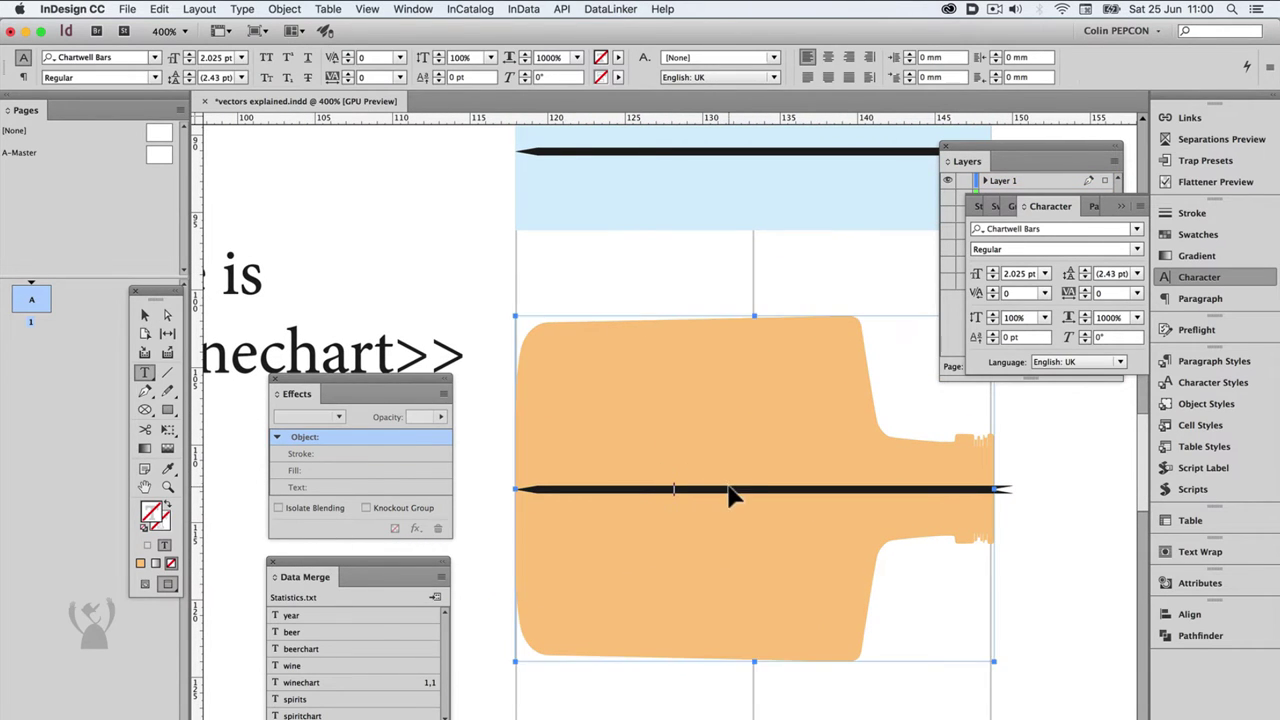
{"action": "key", "text": "super+a"}
{"action": "key", "text": "BackSpace"}
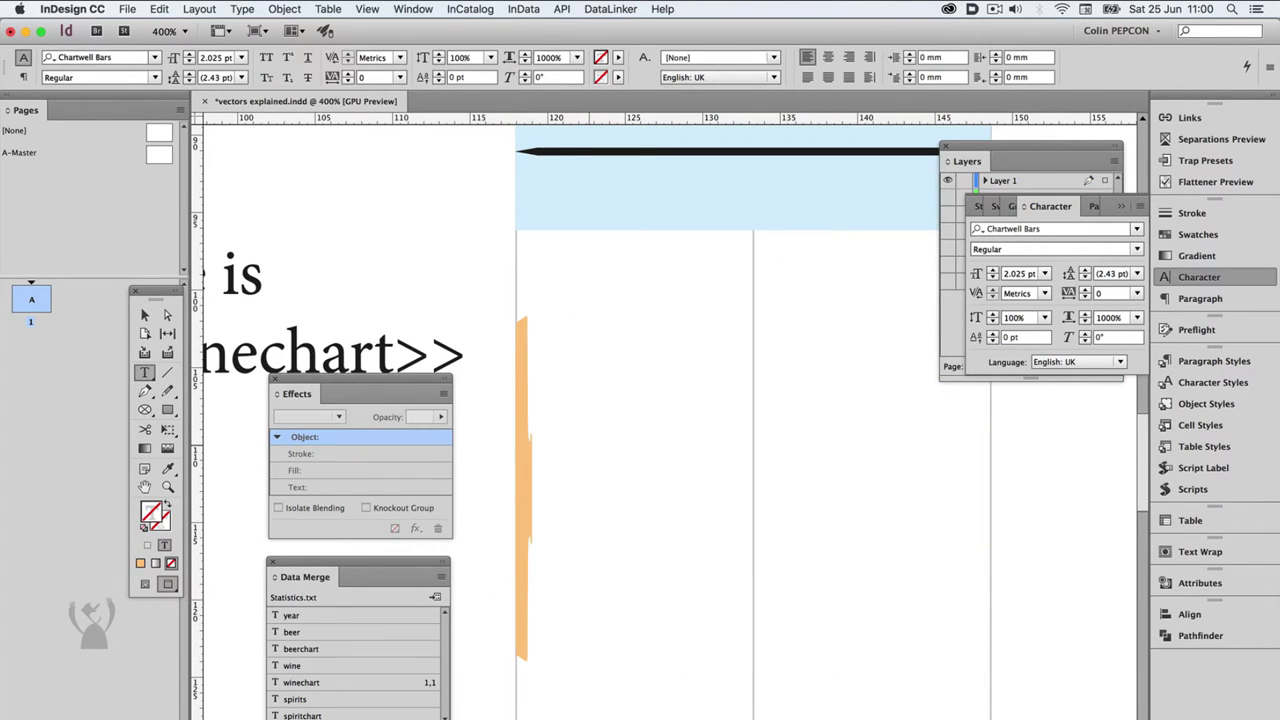
- Set the bottle's bar value to 25 in the Story Editor, close the editor and return to the full page
{"action": "key", "text": "super+y"}
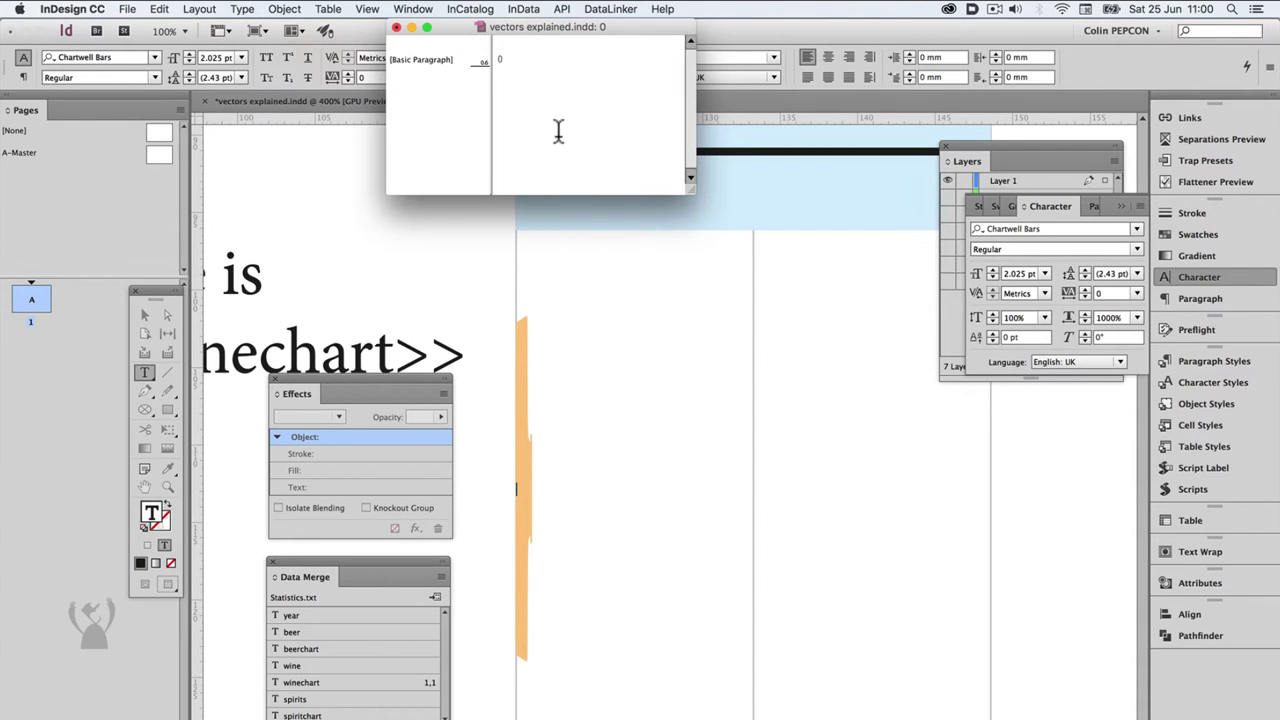
{"action": "left_click_drag", "start_coordinate": [582, 27], "coordinate": [797, 356]}
{"action": "key", "text": "BackSpace"}
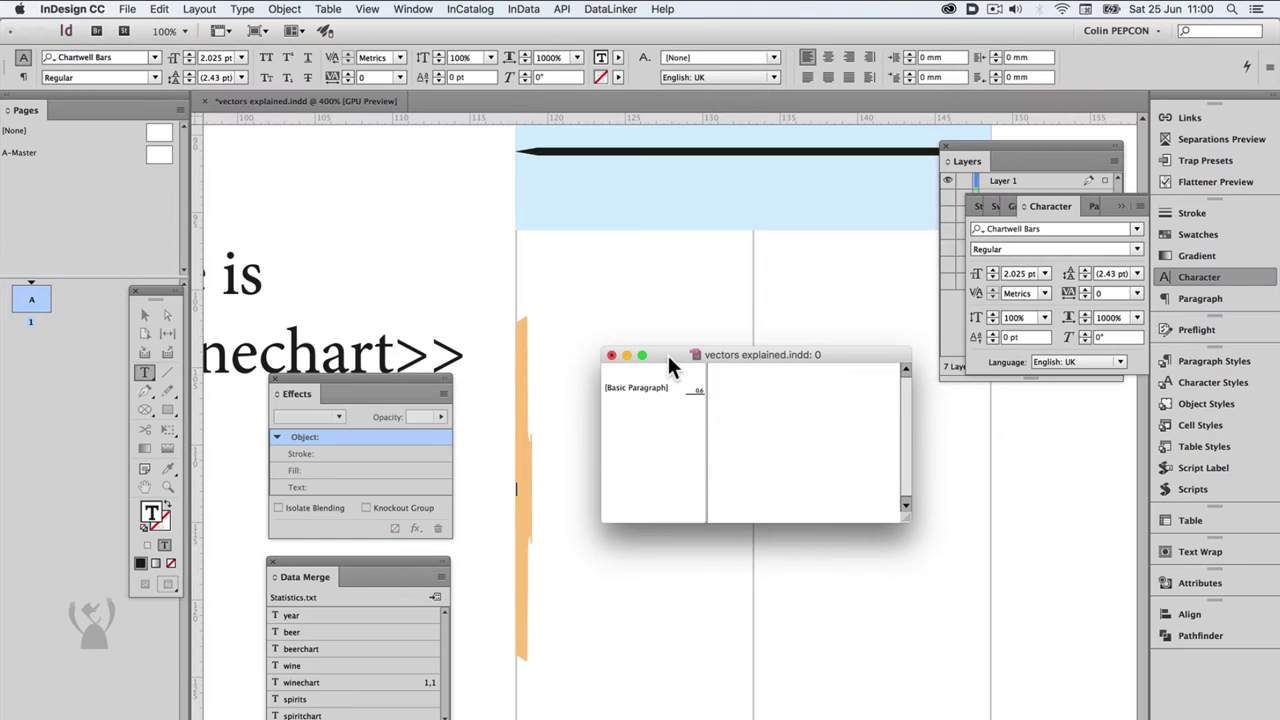
{"action": "type", "text": "1"}
{"action": "type", "text": "2"}
{"action": "type", "text": "5"}
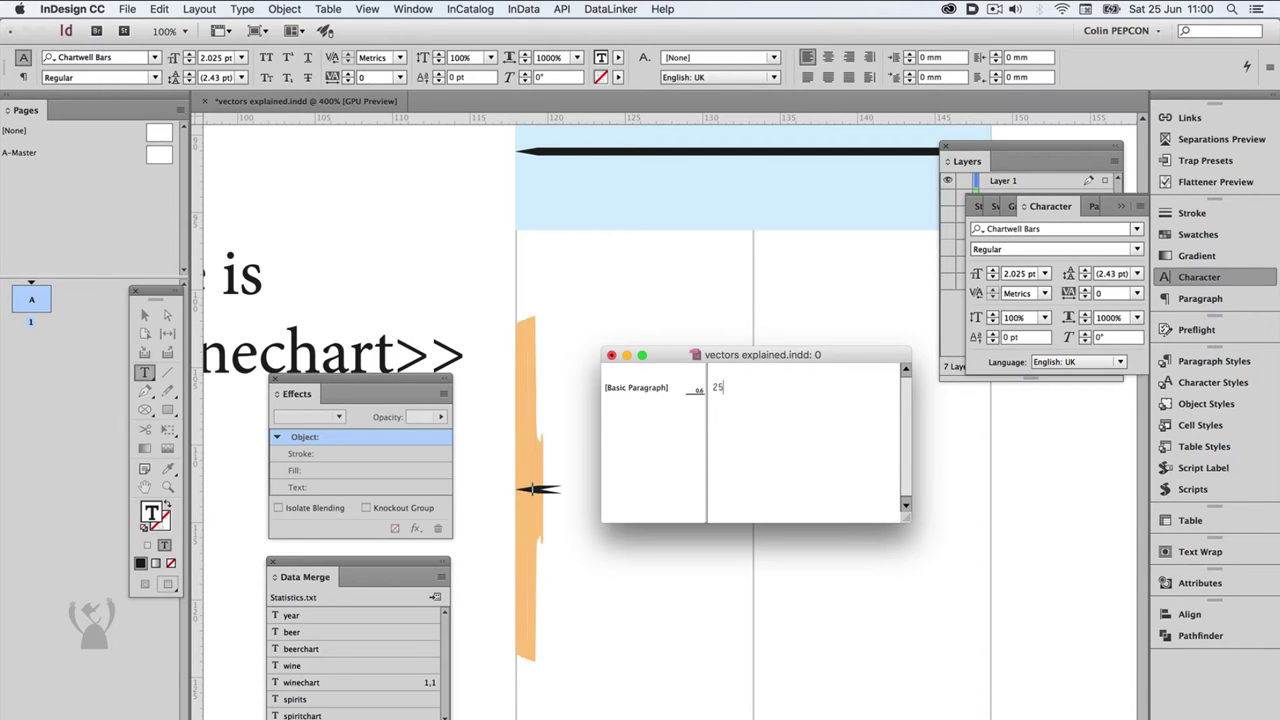
{"action": "left_click", "coordinate": [611, 355]}
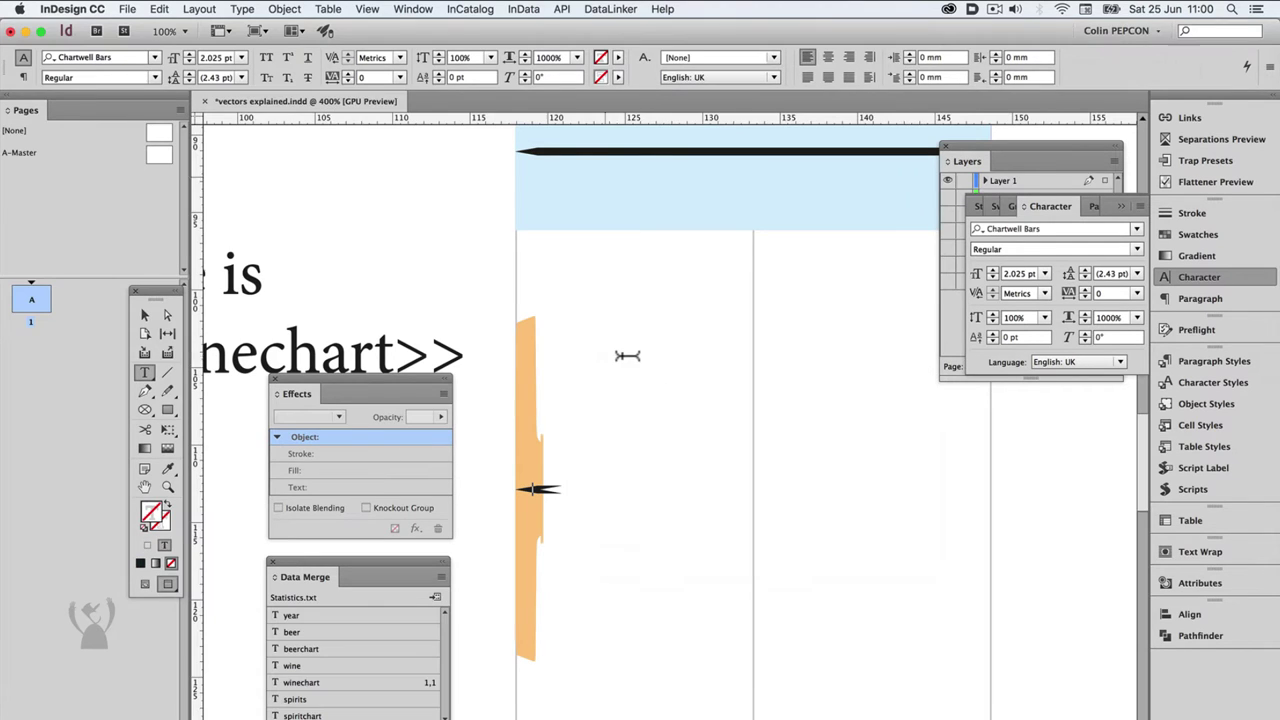
{"action": "key", "text": "super+0"}
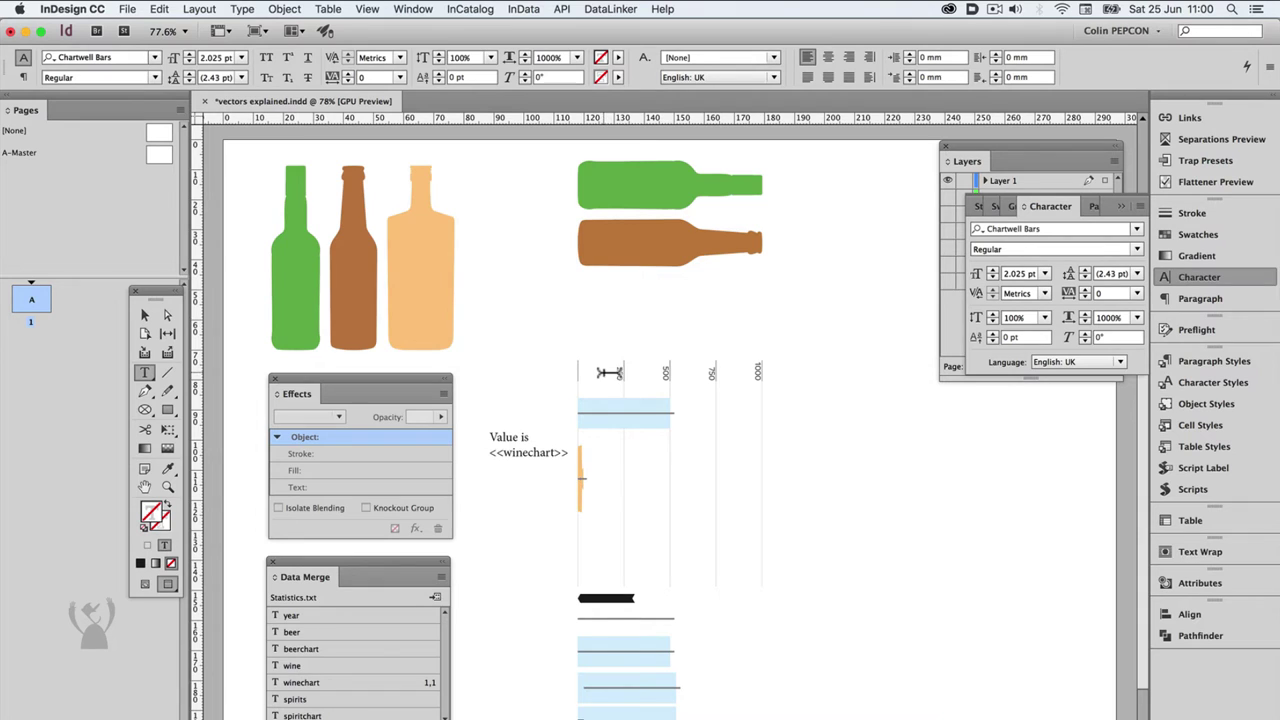
{"action": "left_click", "coordinate": [622, 379]}
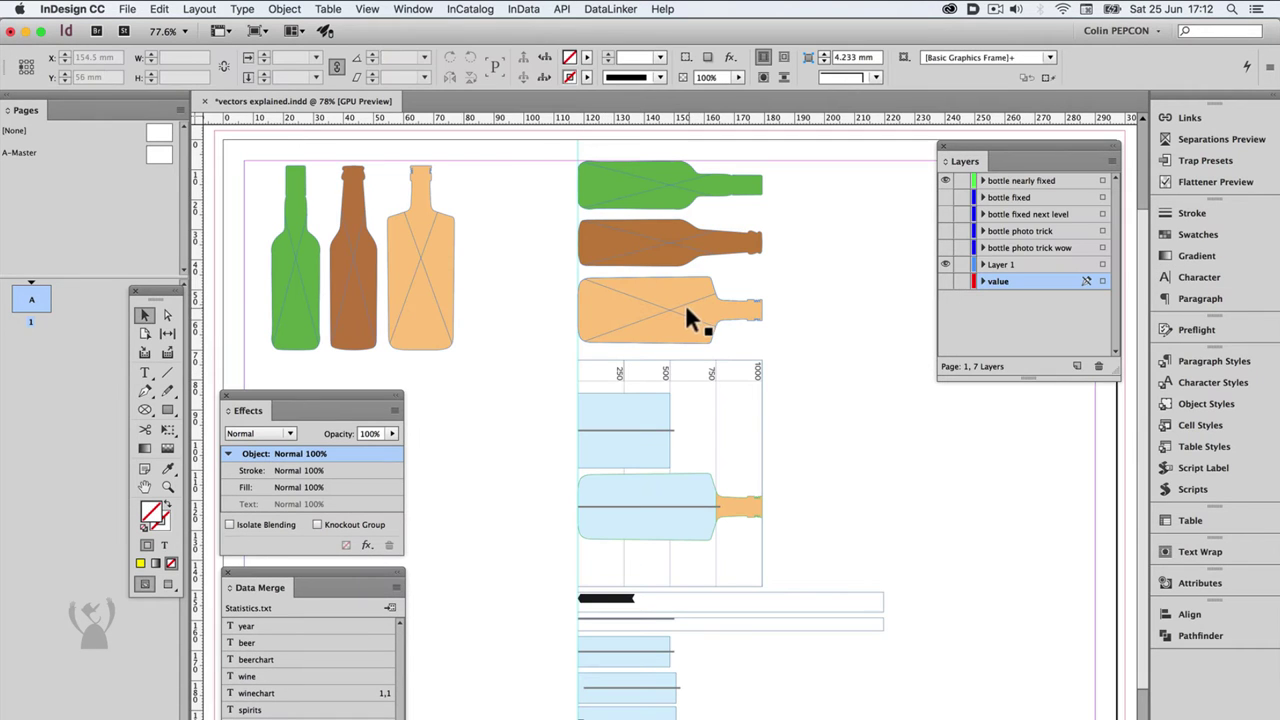
- Move the horizontal orange bottle onto the chart grid behind the upper blue bar, and cut that bar frame and paste it into the bottle
{"action": "left_click_drag", "start_coordinate": [687, 302], "coordinate": [702, 428]}
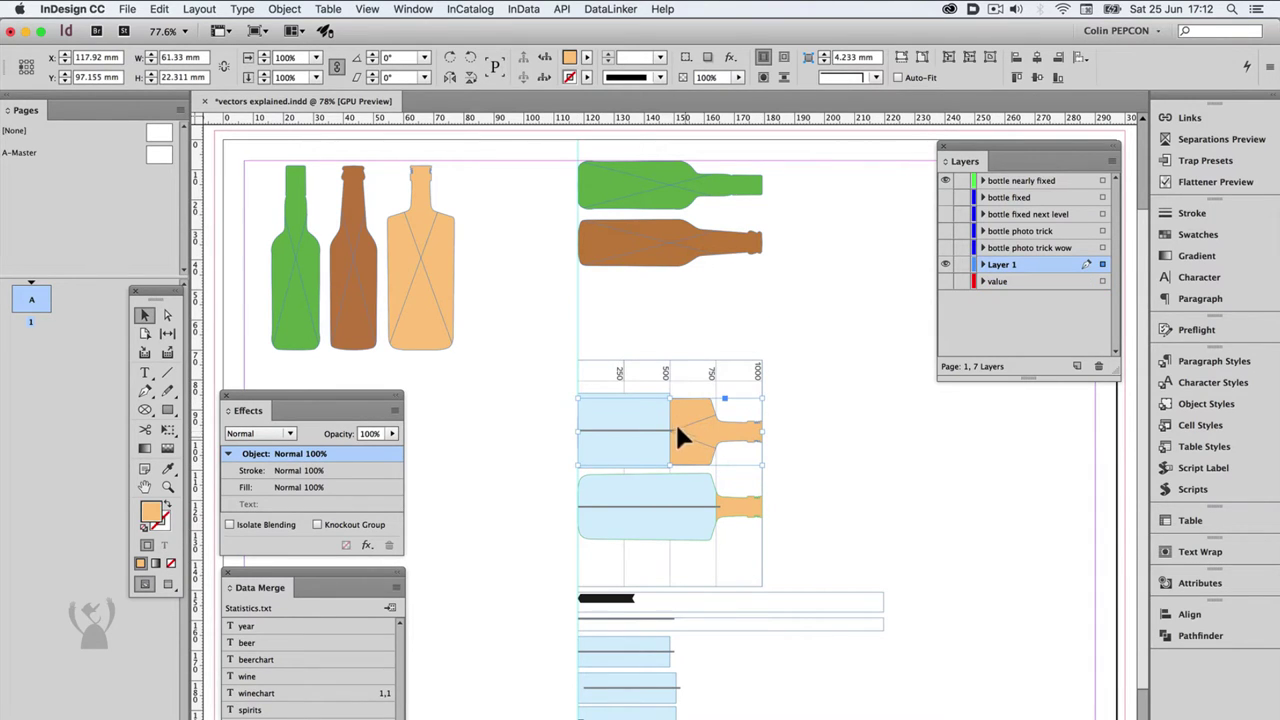
{"action": "left_click", "coordinate": [850, 376]}
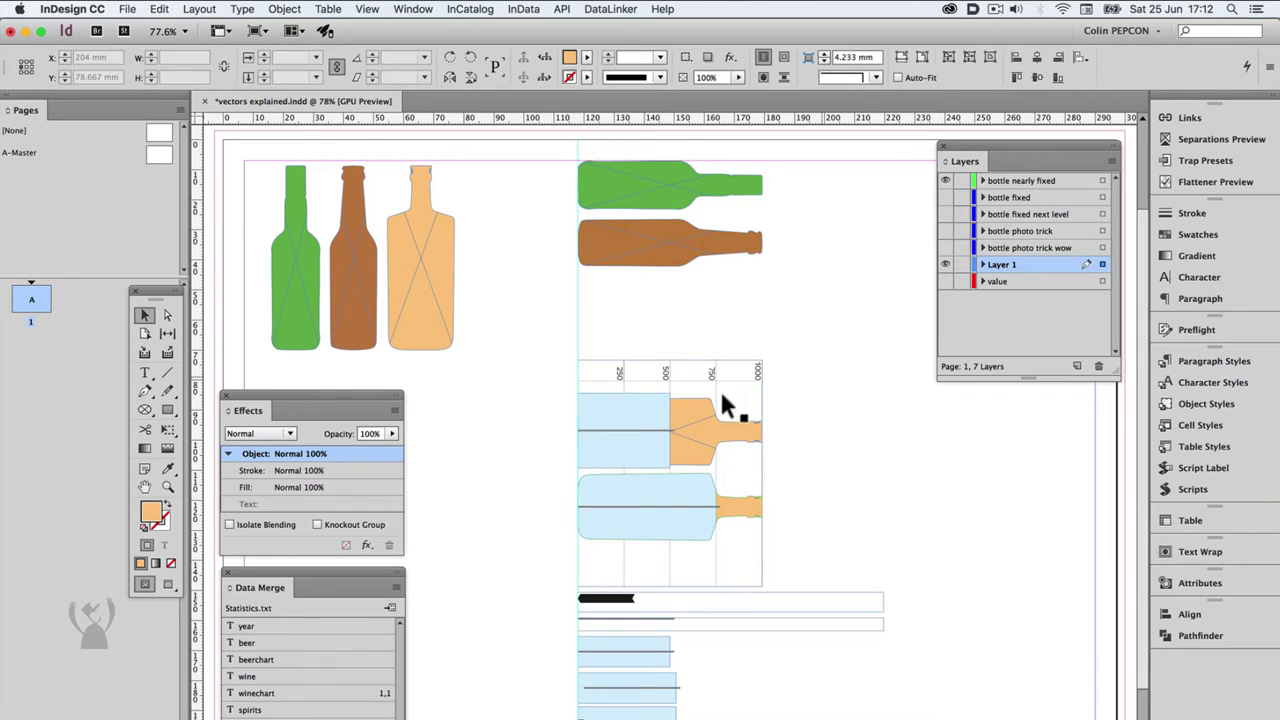
{"action": "left_click", "coordinate": [640, 415]}
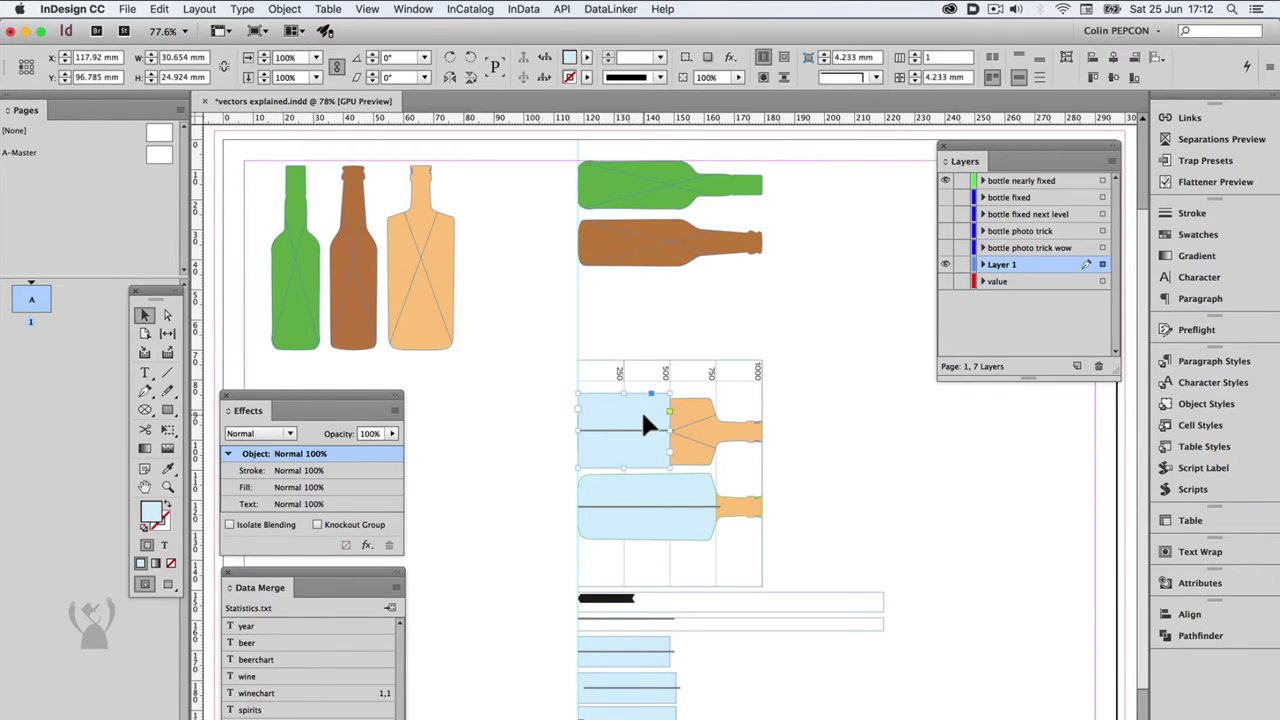
{"action": "key", "text": "super+x"}
{"action": "left_click", "coordinate": [649, 427]}
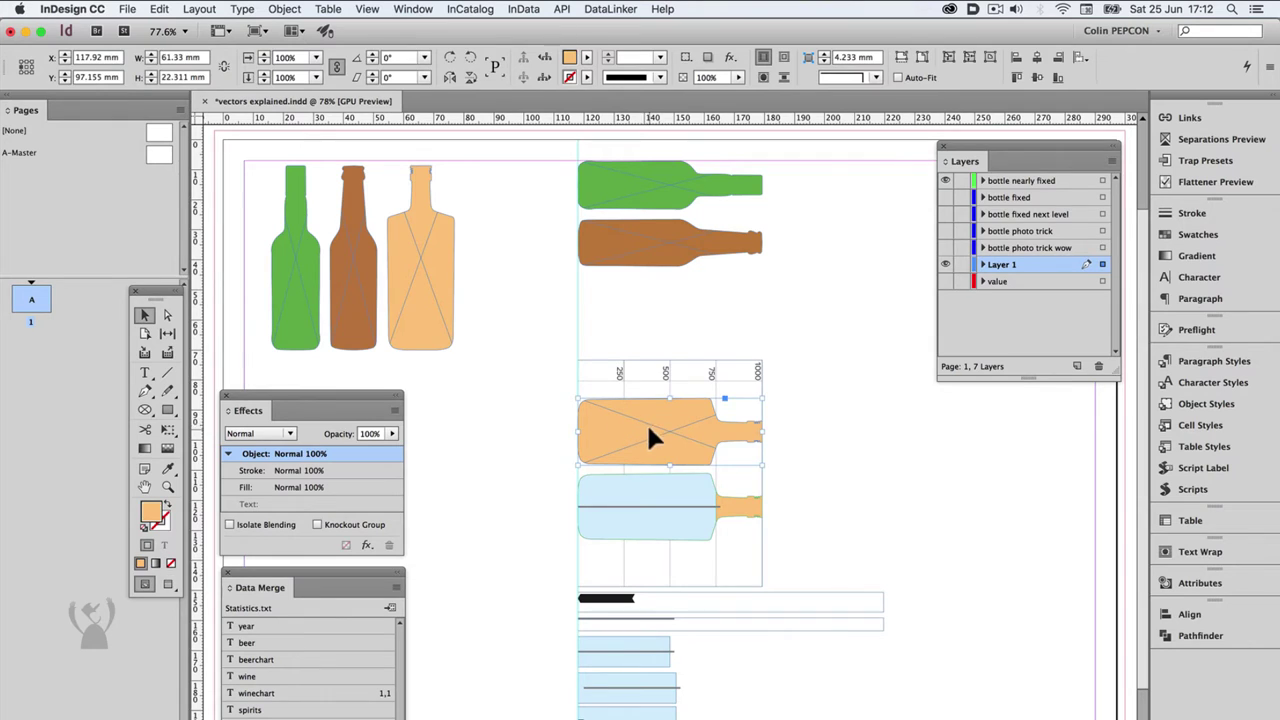
{"action": "right_click", "coordinate": [650, 428]}
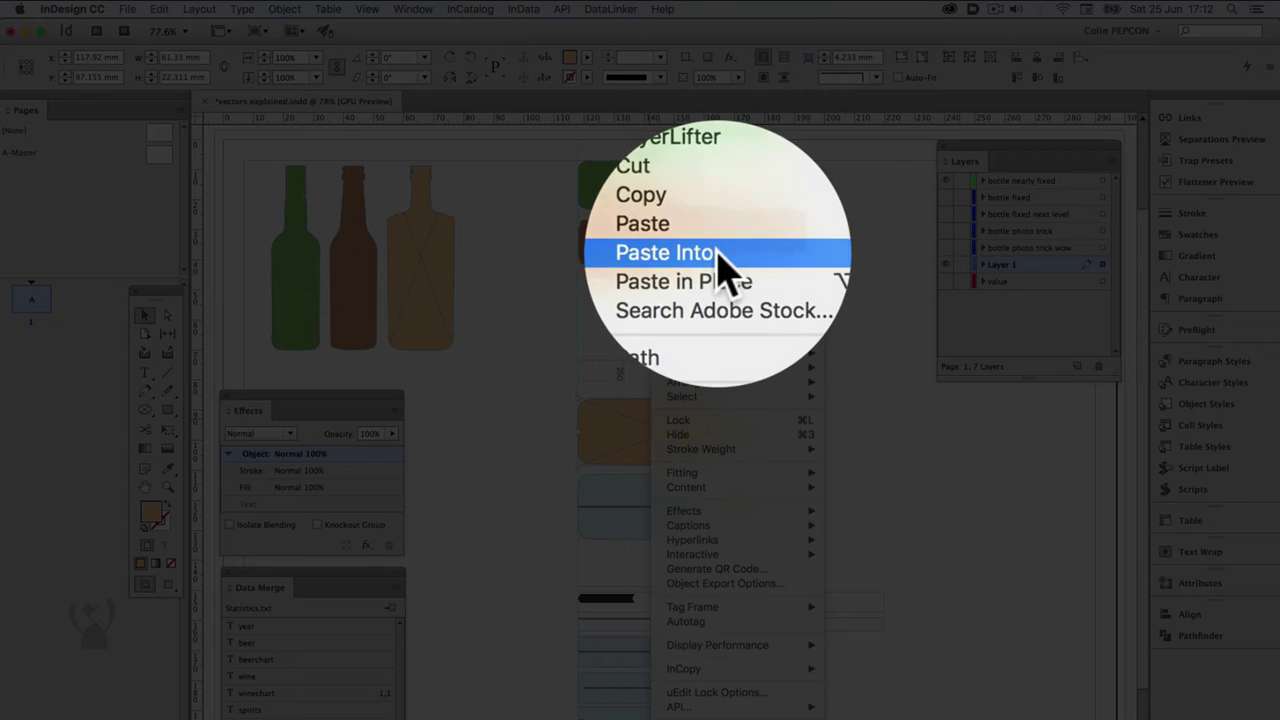
{"action": "left_click", "coordinate": [691, 253]}
{"action": "left_click", "coordinate": [549, 400]}
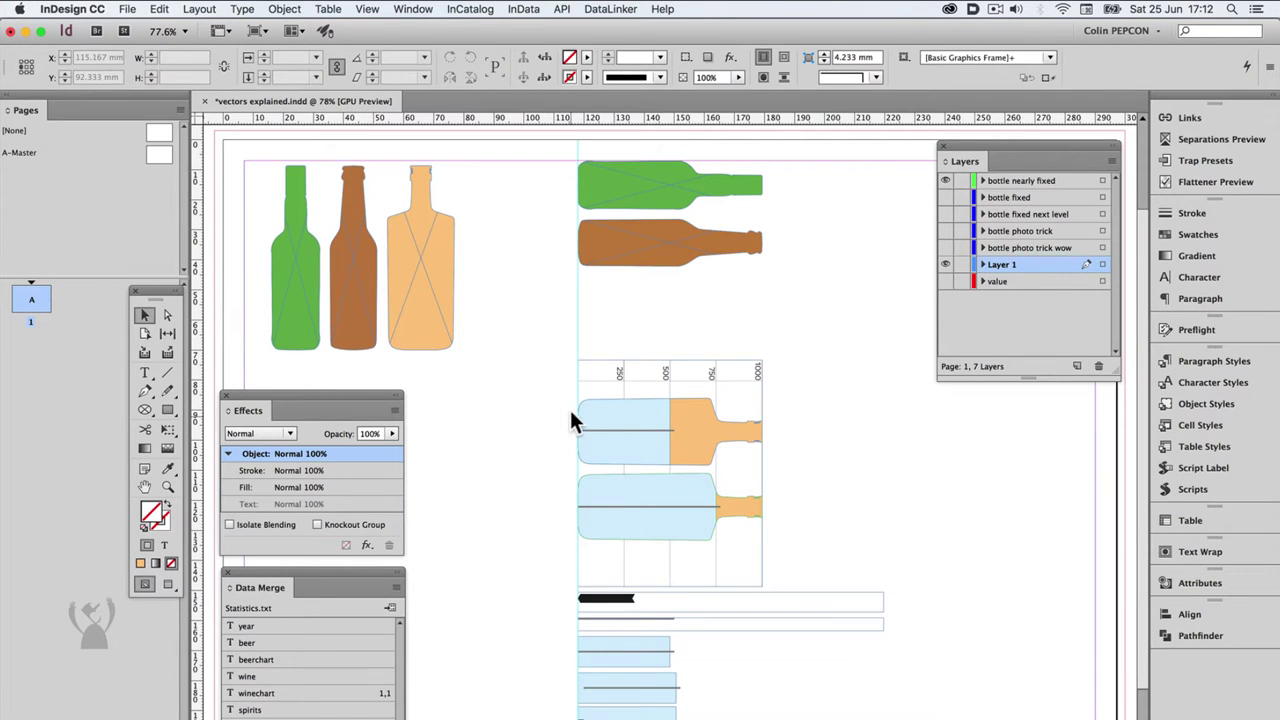
- Open the upper bottle's bar value in the Story Editor and place the shrunken editor window in the empty area beside the bottles
{"action": "key", "text": "super+equal"}
{"action": "key", "text": "super+equal"}
{"action": "key", "text": "super+equal"}
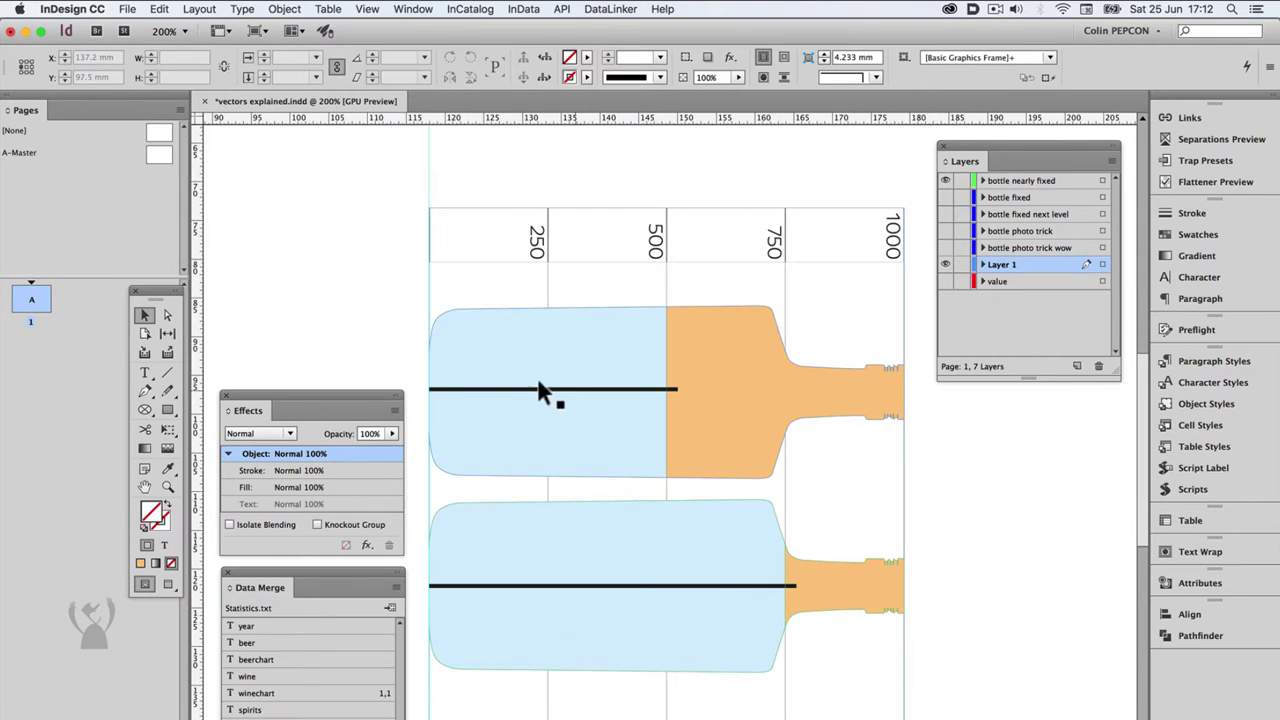
{"action": "key", "text": "super+equal"}
{"action": "left_click_drag", "start_coordinate": [399, 364], "coordinate": [411, 238]}
{"action": "double_click", "coordinate": [585, 272]}
{"action": "key", "text": "super+a"}
{"action": "key", "text": "super+y"}
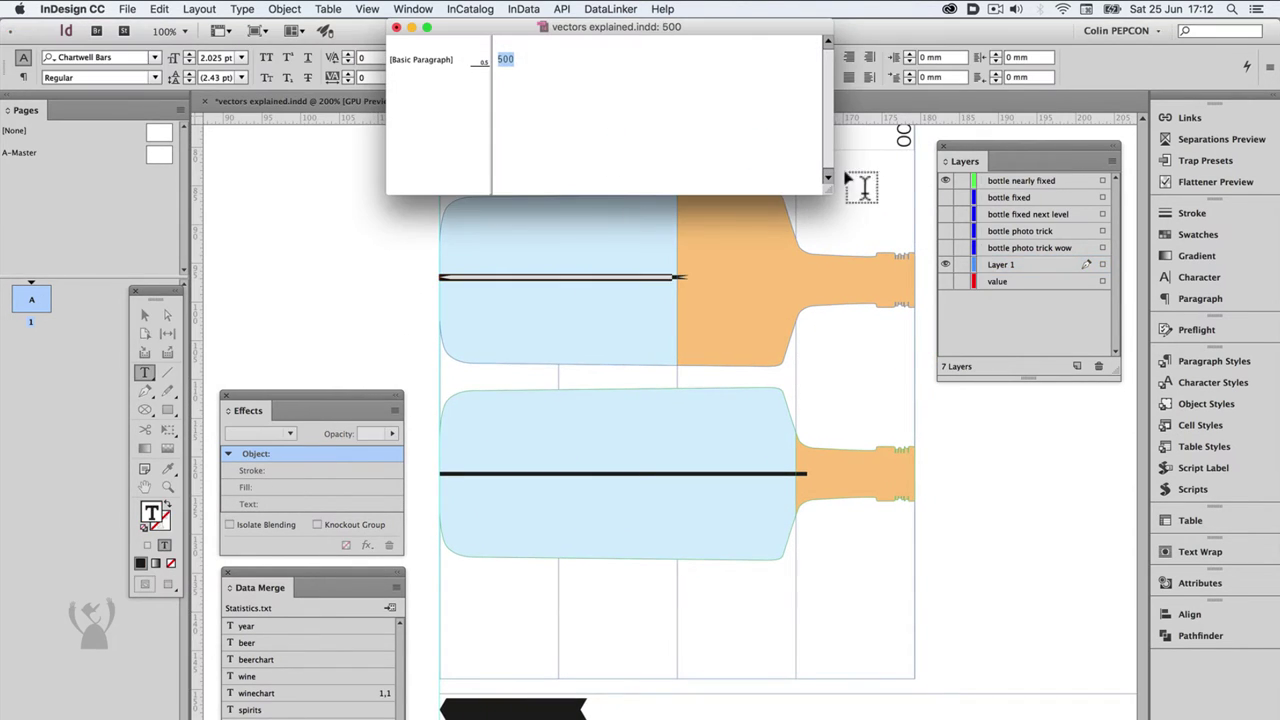
{"action": "left_click_drag", "start_coordinate": [829, 189], "coordinate": [607, 147]}
{"action": "left_click_drag", "start_coordinate": [514, 32], "coordinate": [336, 220]}
- Try the low values 50 and 3 for the upper bottle's bar and close the Story Editor
{"action": "type", "text": "5"}
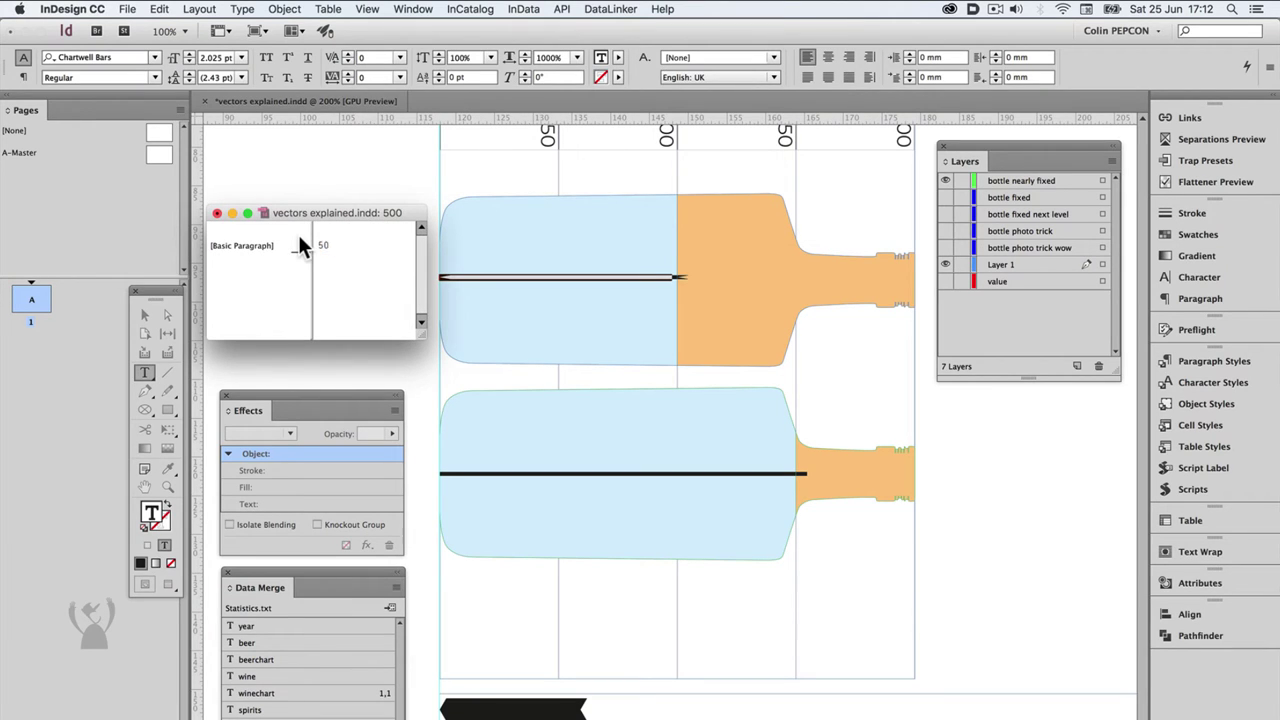
{"action": "key", "text": "BackSpace"}
{"action": "type", "text": "0"}
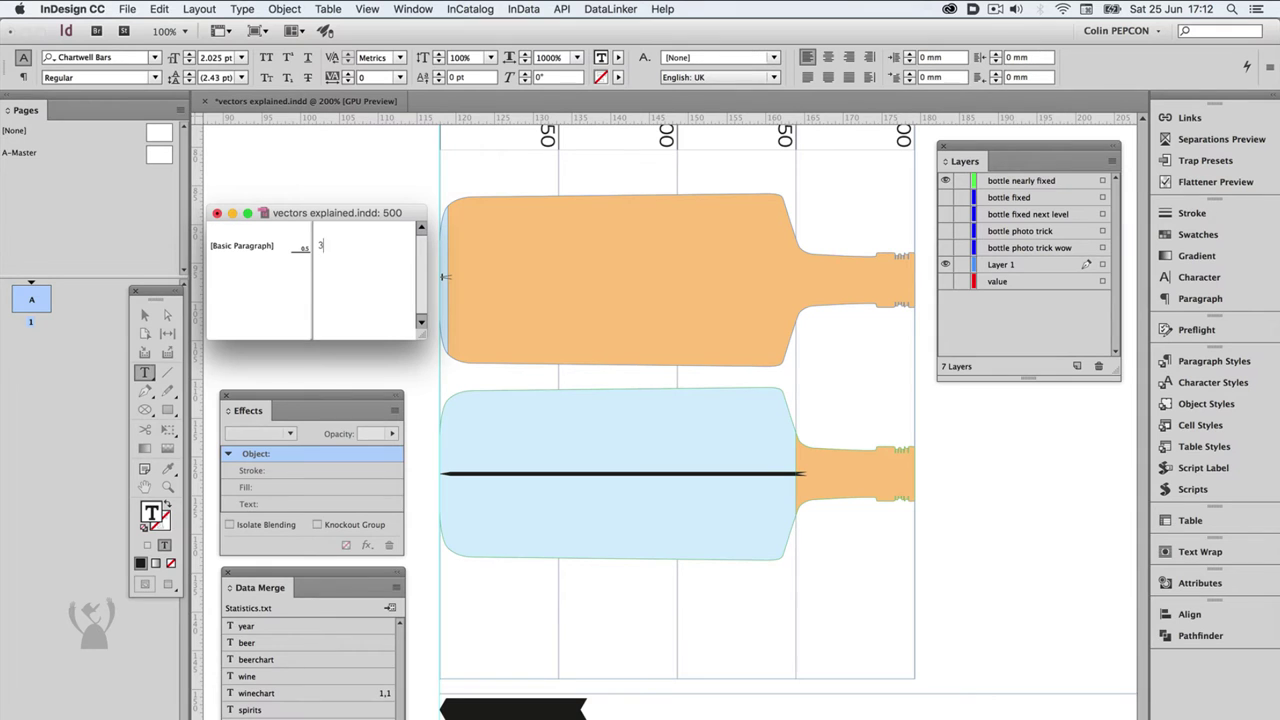
{"action": "left_click", "coordinate": [217, 213]}
- Create a rectangle frame 2 mm wide and 2 mm high in the empty area beside the upper bottle
{"action": "key", "text": "m"}
{"action": "left_click", "coordinate": [324, 250]}
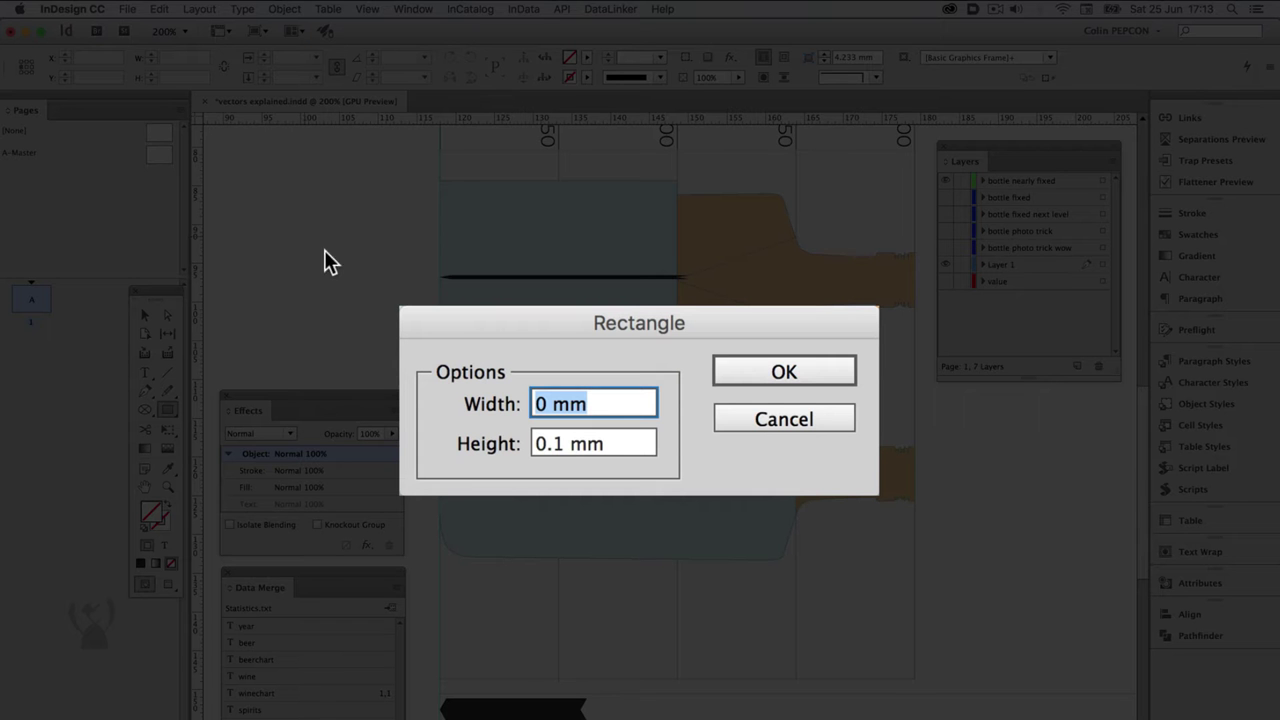
{"action": "type", "text": "2"}
{"action": "key", "text": "Tab"}
{"action": "type", "text": "2"}
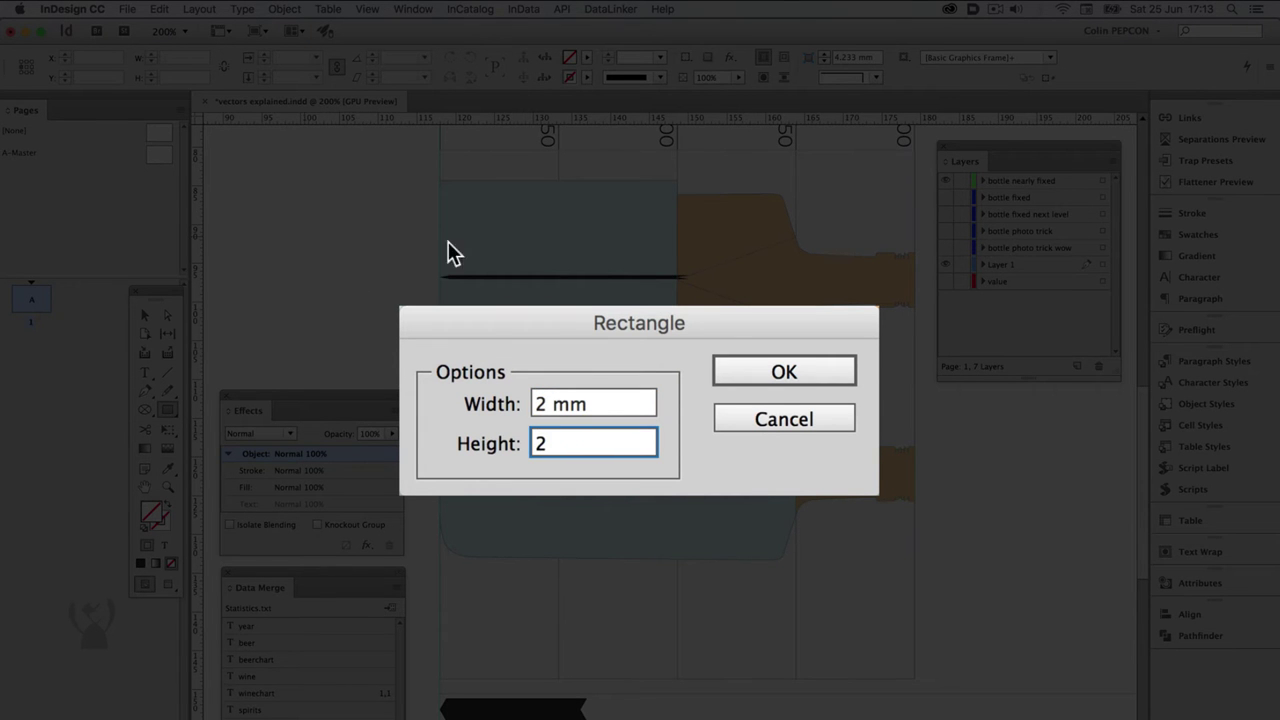
{"action": "left_click", "coordinate": [800, 372]}
- Cut the small square frame and paste it inline at the start of the upper blue bar's text
{"action": "left_click", "coordinate": [147, 317]}
{"action": "key", "text": "super+x"}
{"action": "double_click", "coordinate": [468, 287]}
{"action": "key", "text": "super+v"}
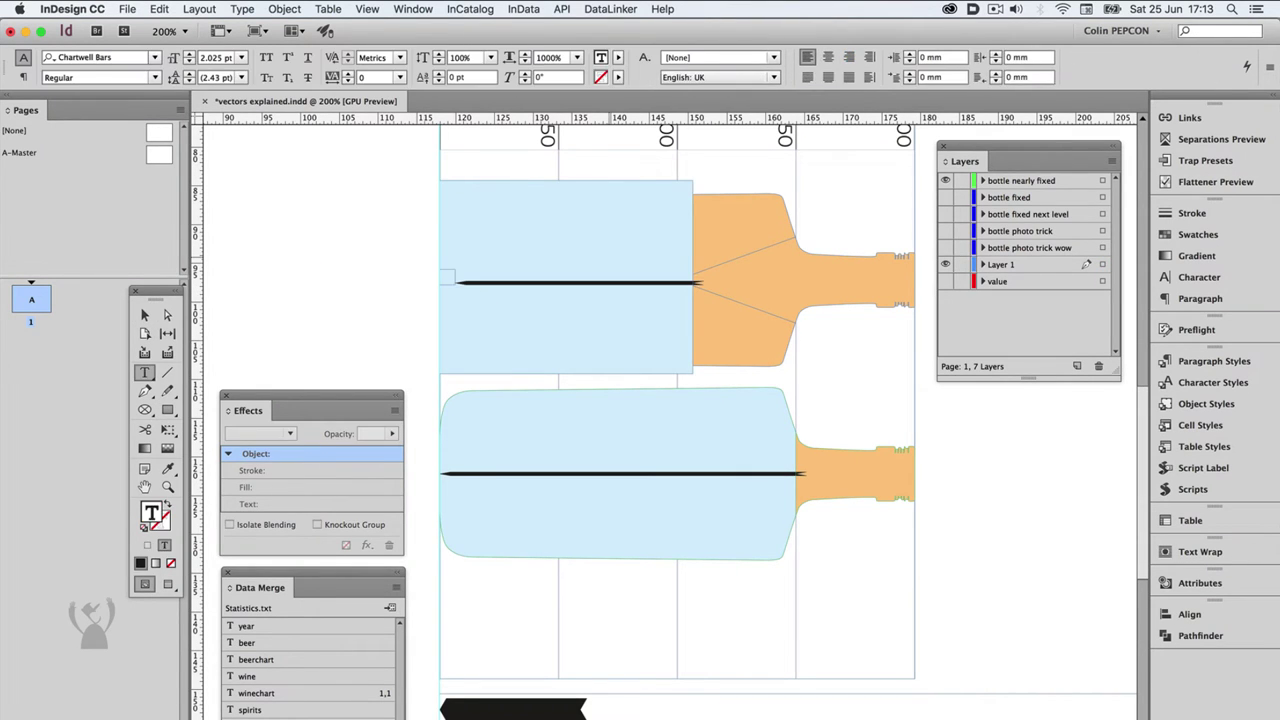
- Select the inline square in the upper bar and apply its Anchored Object options
{"action": "key", "text": "Escape"}
{"action": "left_click", "coordinate": [447, 274]}
{"action": "right_click", "coordinate": [450, 276]}
{"action": "mouse_move", "coordinate": [600, 368]}
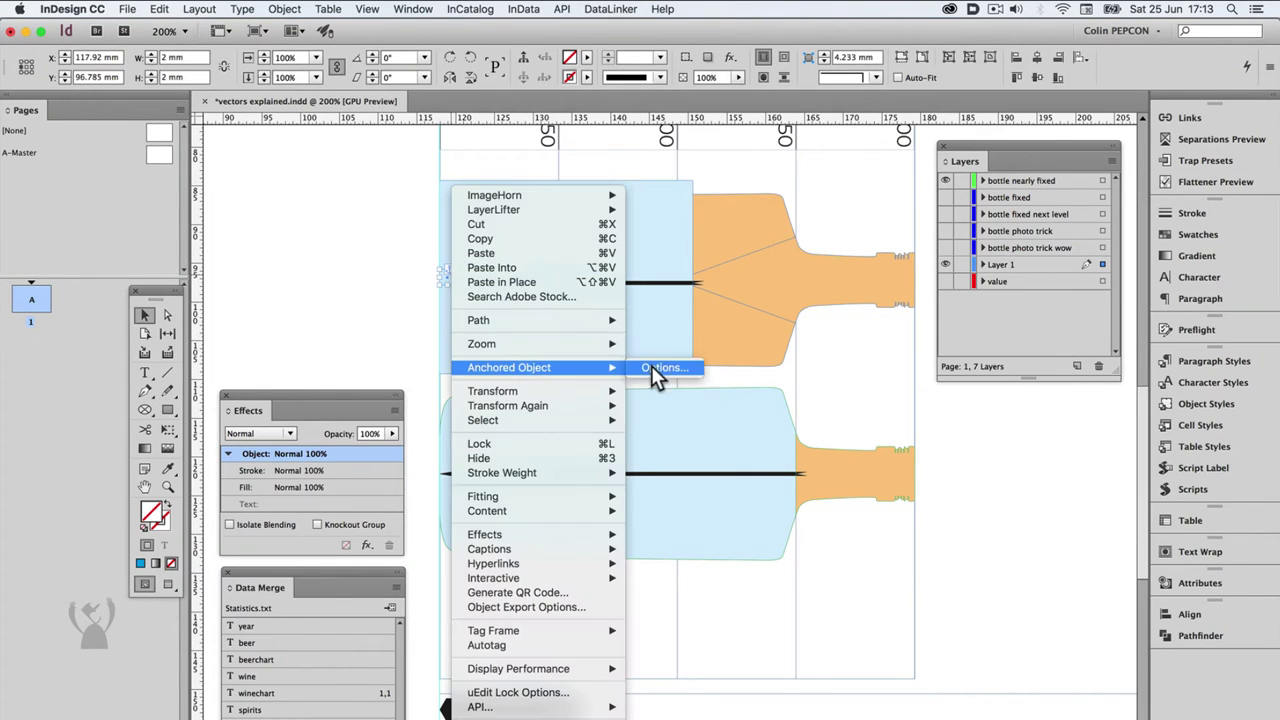
{"action": "left_click", "coordinate": [658, 368]}
{"action": "key", "text": "Return"}
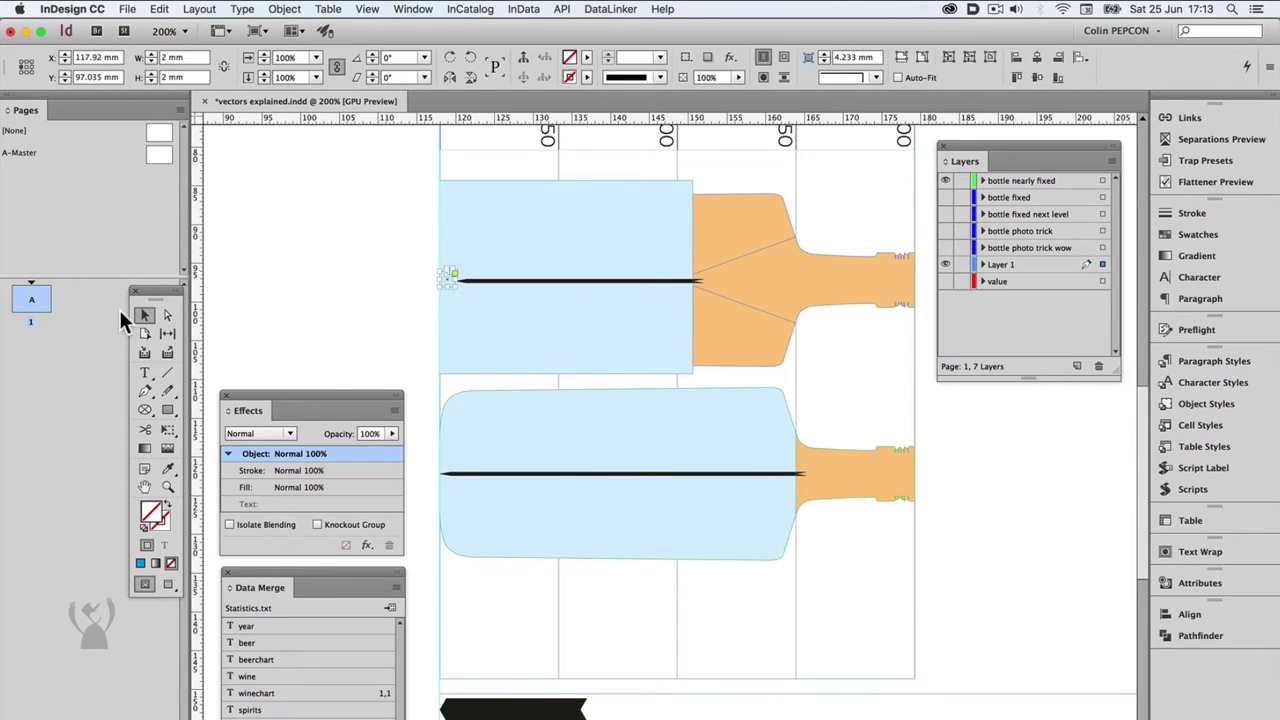
- Cut the upper blue bar frame and paste it into the orange bottle behind it
{"action": "left_click", "coordinate": [608, 253]}
{"action": "key", "text": "super+x"}
{"action": "left_click", "coordinate": [590, 252]}
{"action": "right_click", "coordinate": [558, 248]}
{"action": "left_click", "coordinate": [609, 244]}
{"action": "key", "text": "super+shift+a"}
- Select the bar frame nested in the upper bottle and set its X position to -2 mm
{"action": "double_click", "coordinate": [583, 217]}
{"action": "key", "text": "Escape"}
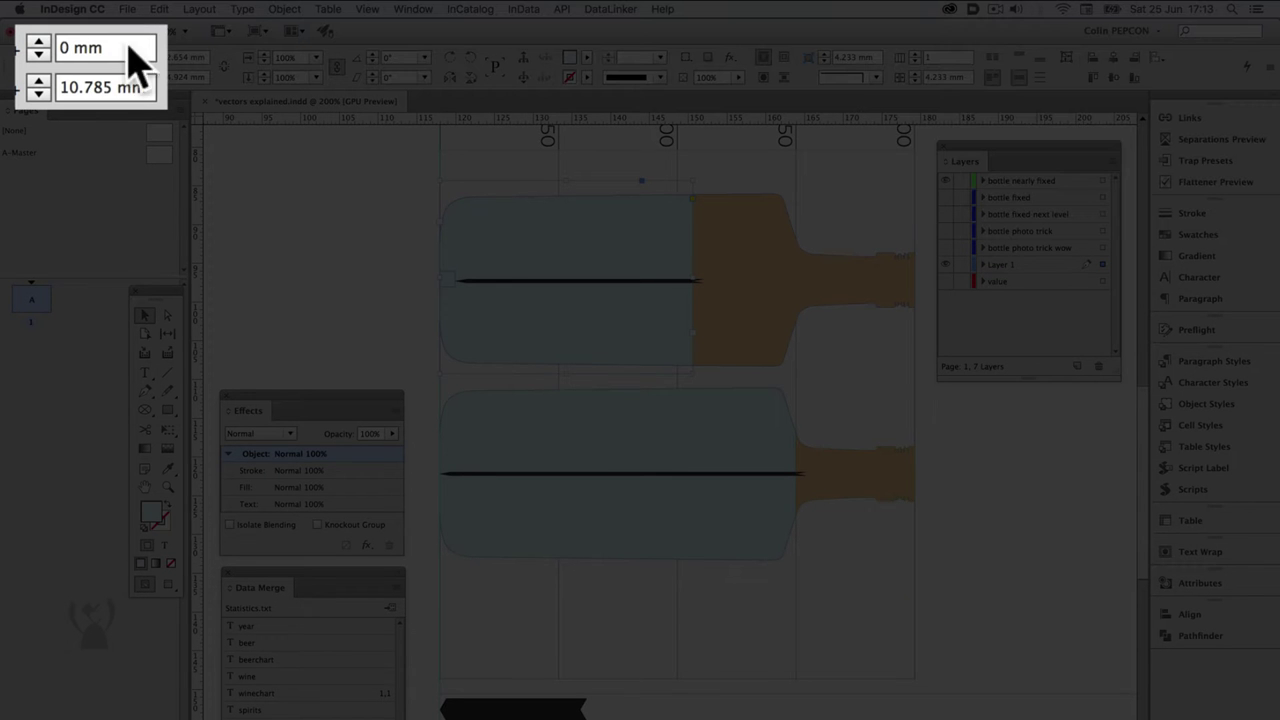
{"action": "left_click", "coordinate": [110, 57]}
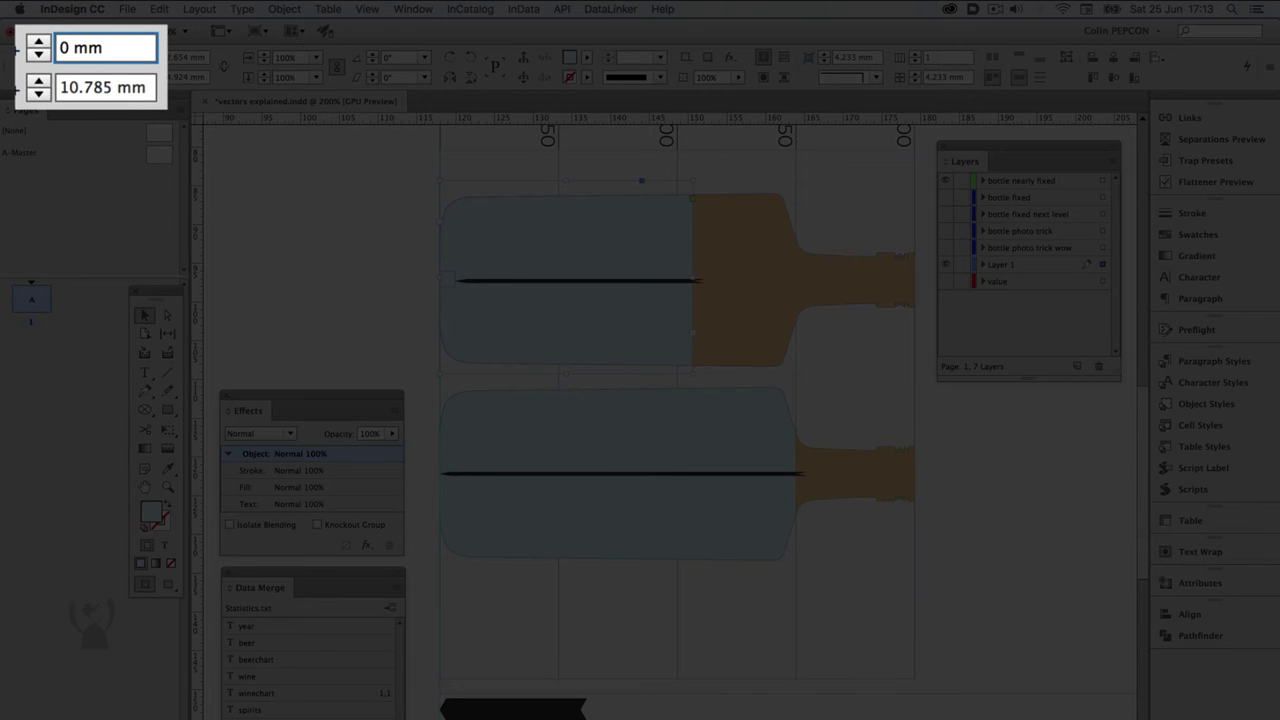
{"action": "type", "text": "-2"}
{"action": "key", "text": "Return"}
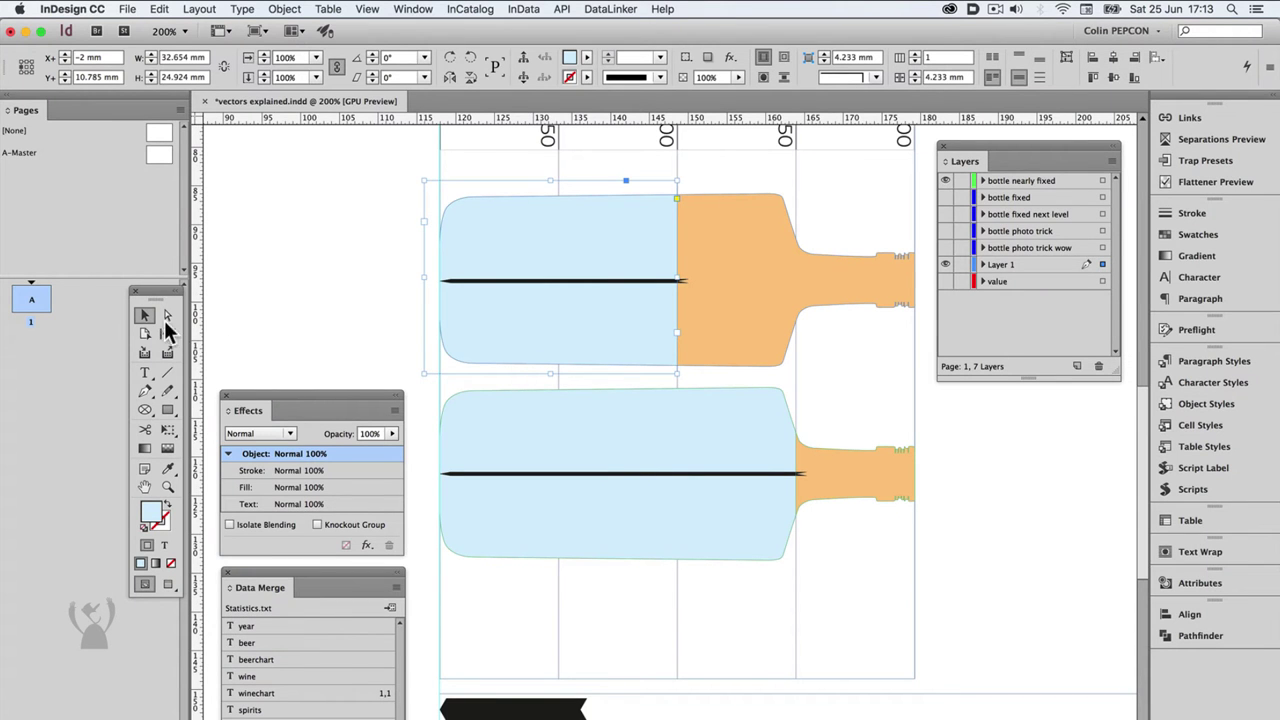
{"action": "left_click", "coordinate": [442, 282]}
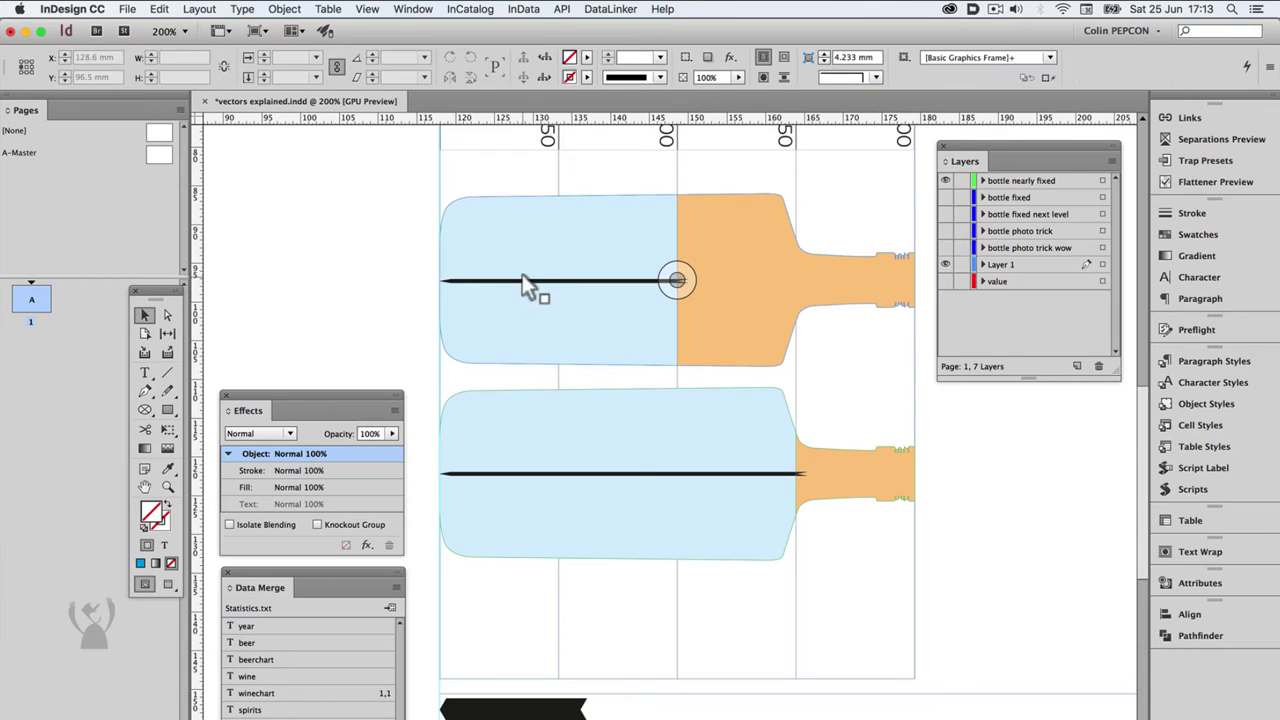
- Test the nested bar at high zoom with the low value 1, restore it to 500 in the Story Editor and return to the full page
{"action": "double_click", "coordinate": [557, 276]}
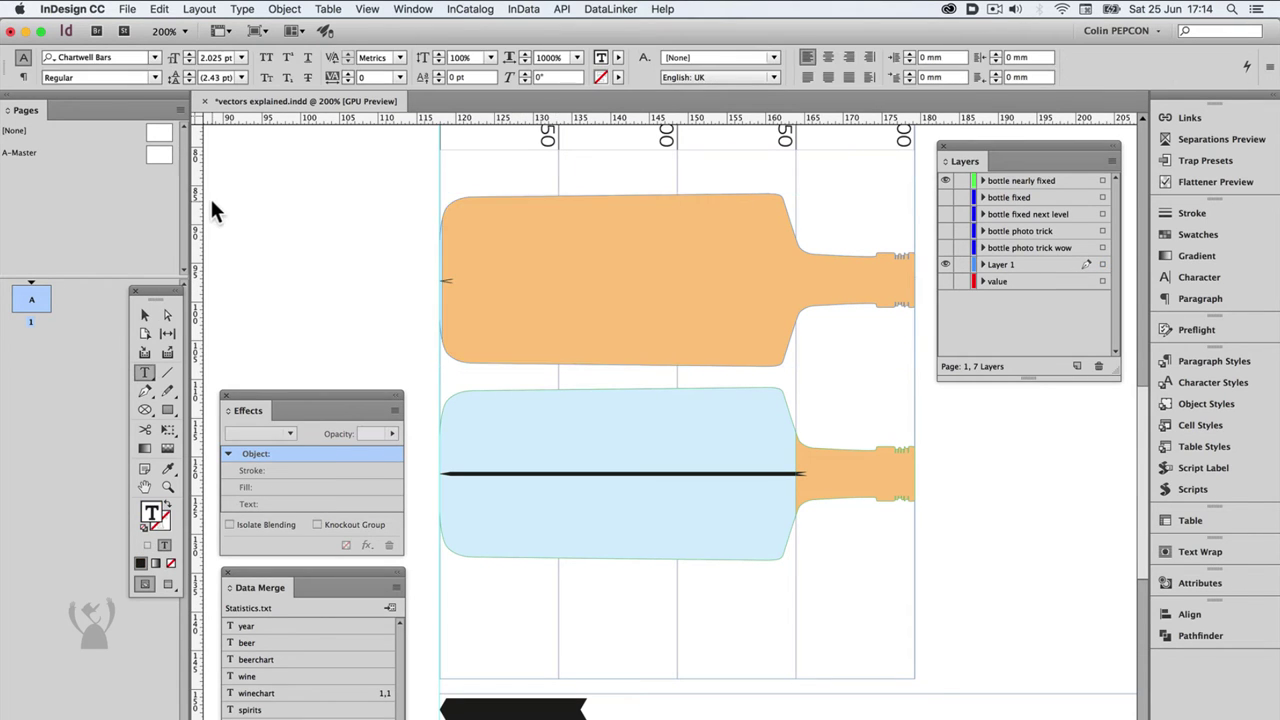
{"action": "key", "text": "super+equal"}
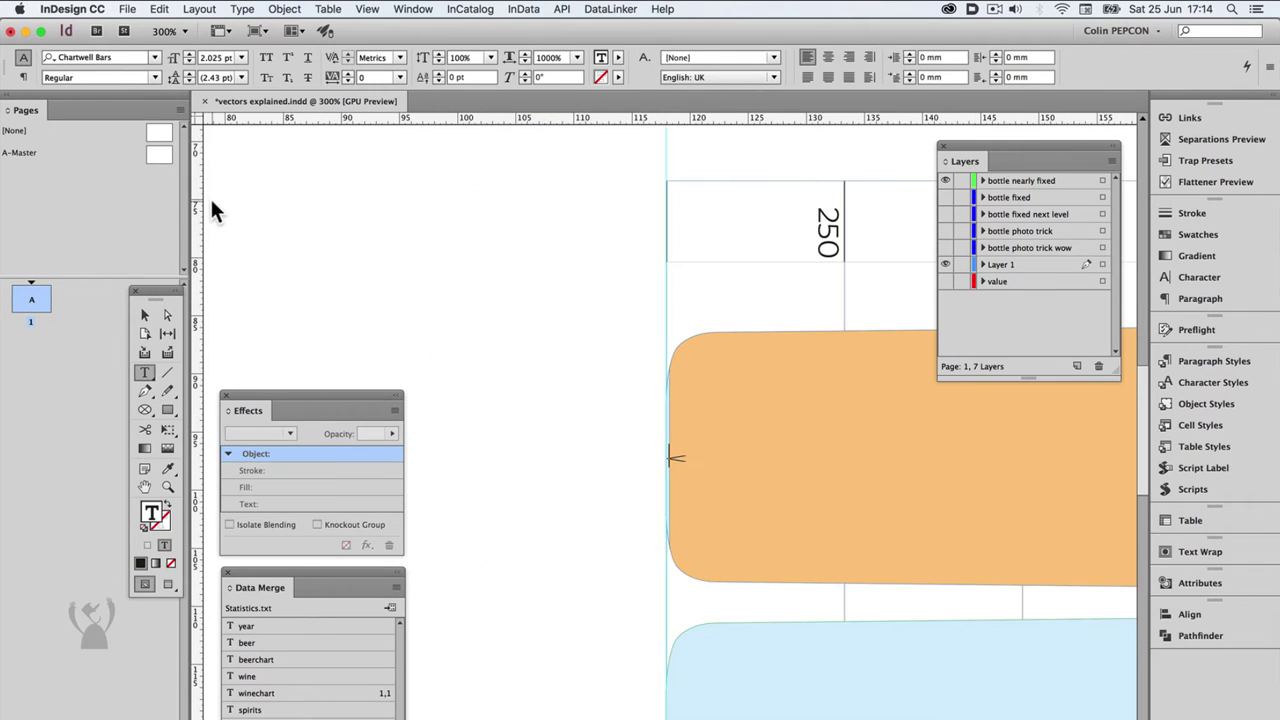
{"action": "key", "text": "super+equal"}
{"action": "key", "text": "super+equal"}
{"action": "key", "text": "super+equal"}
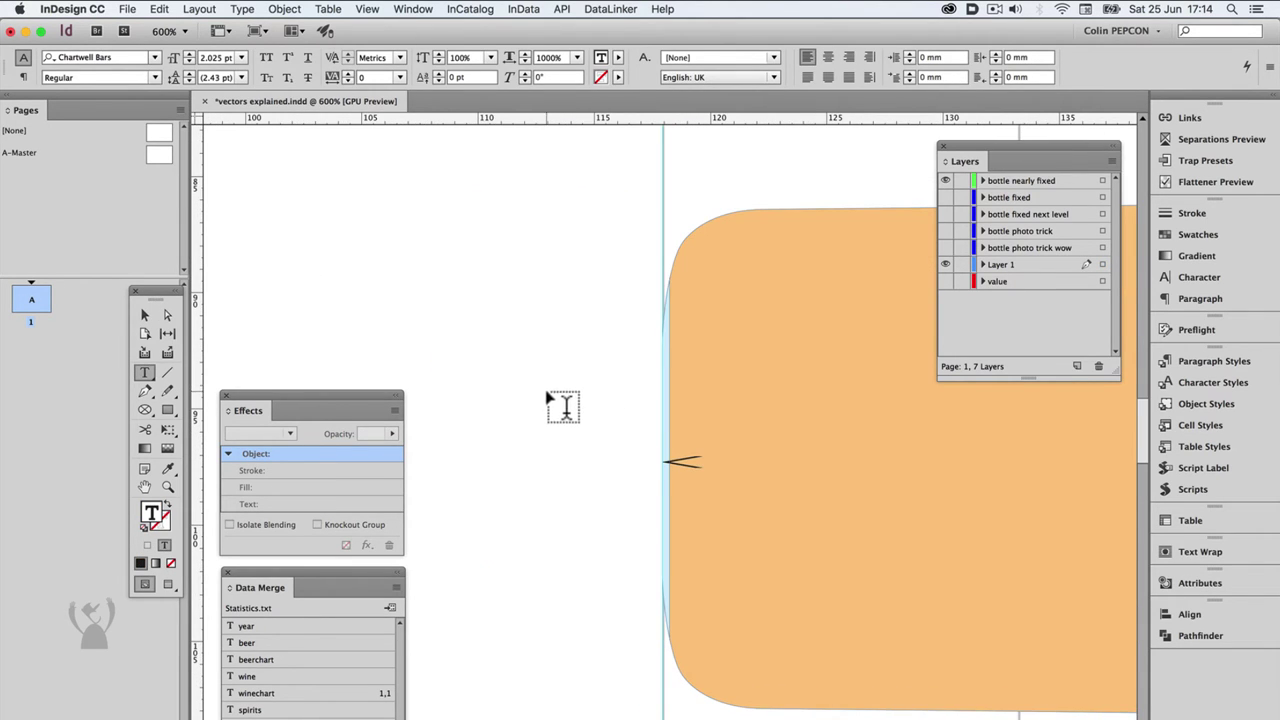
{"action": "key", "text": "super+y"}
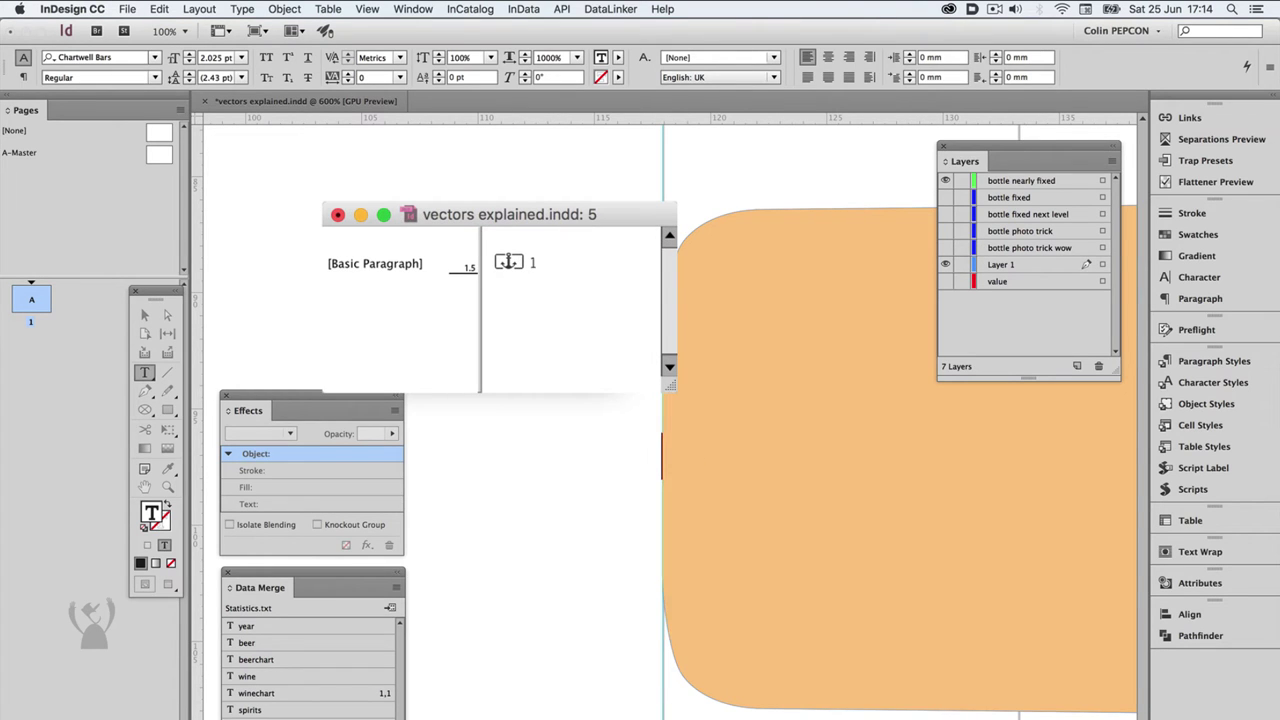
{"action": "type", "text": "500"}
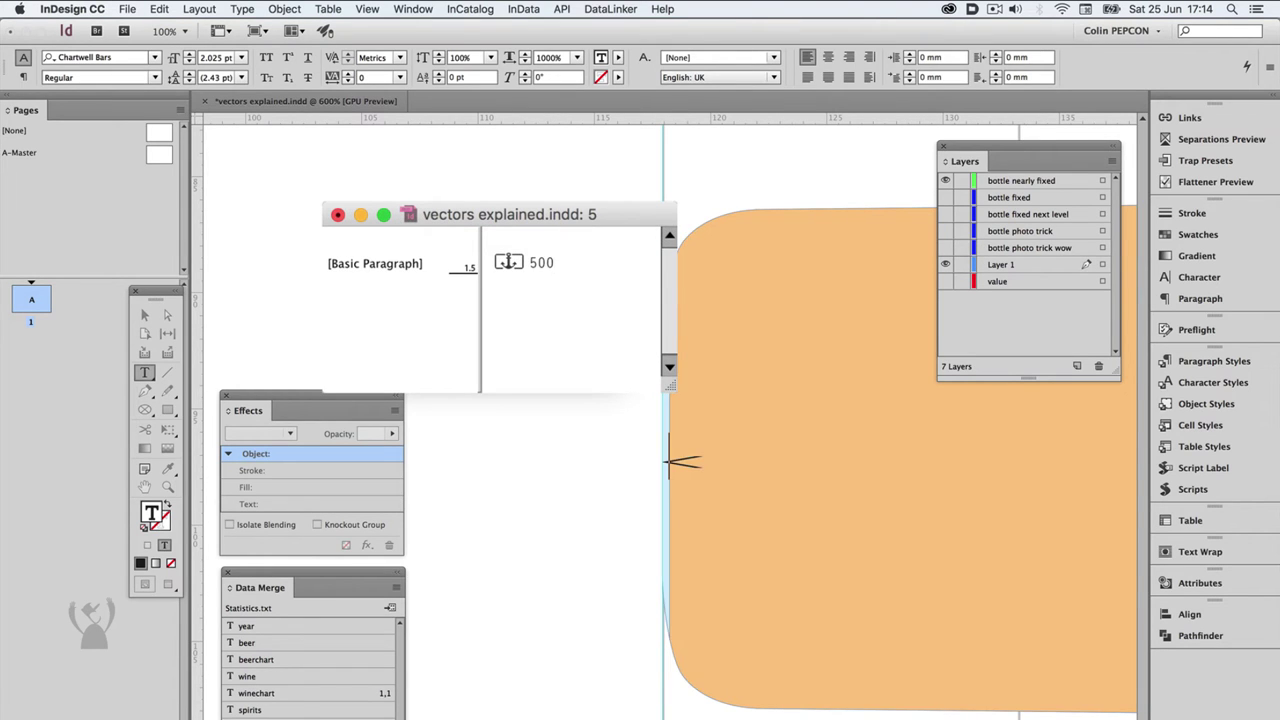
{"action": "left_click", "coordinate": [338, 215]}
{"action": "key", "text": "super+0"}
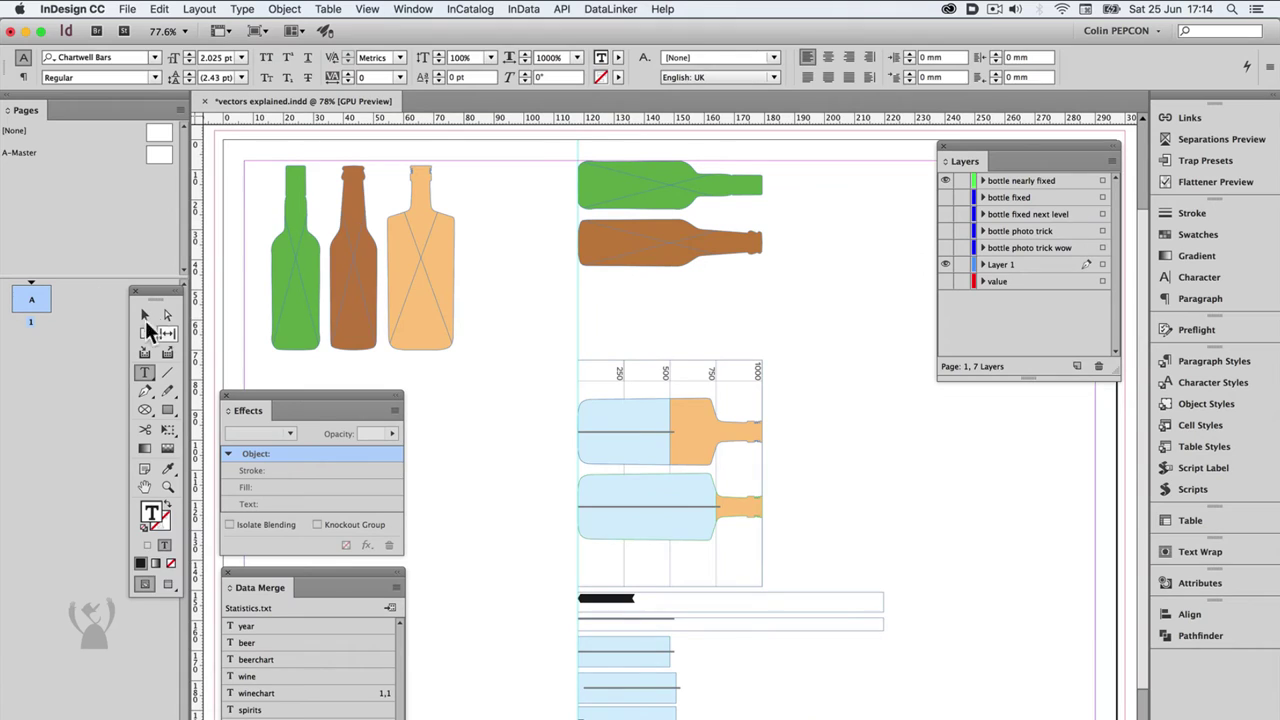
- Select the orange bottle on the chart grid and set its fill swatch to None
{"action": "key", "text": "Escape"}
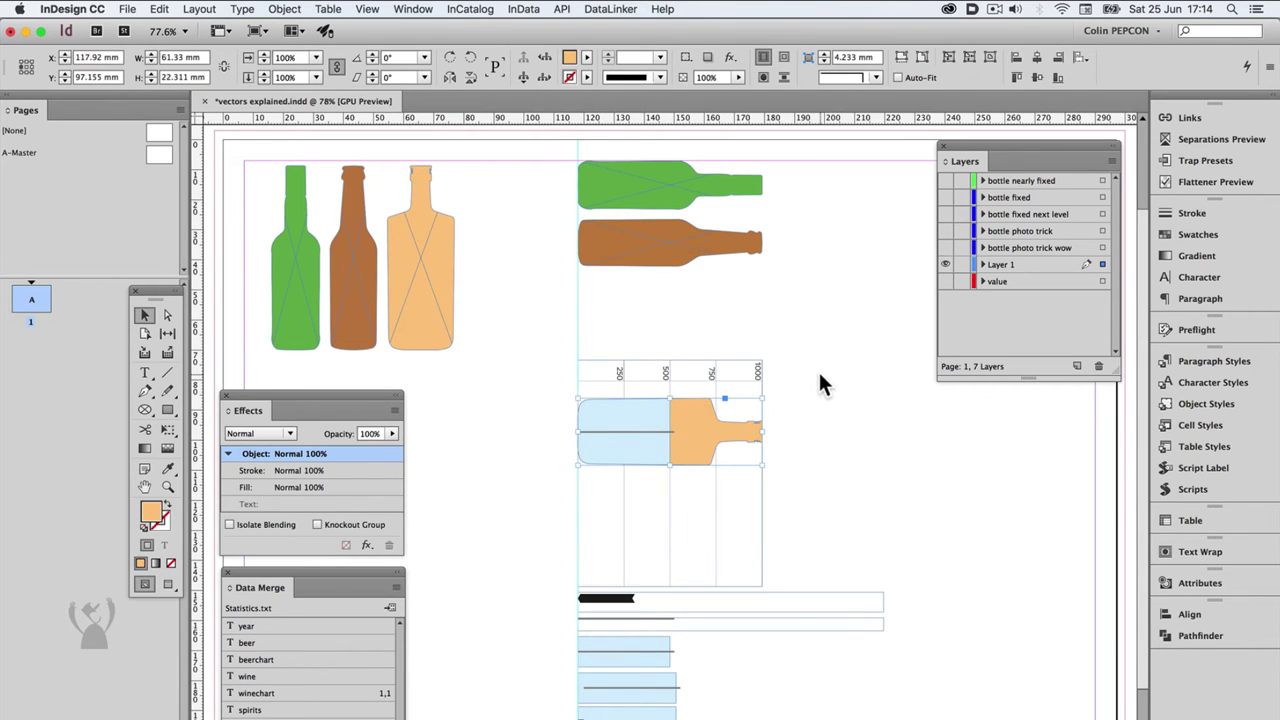
{"action": "left_click", "coordinate": [820, 385]}
{"action": "left_click", "coordinate": [717, 413]}
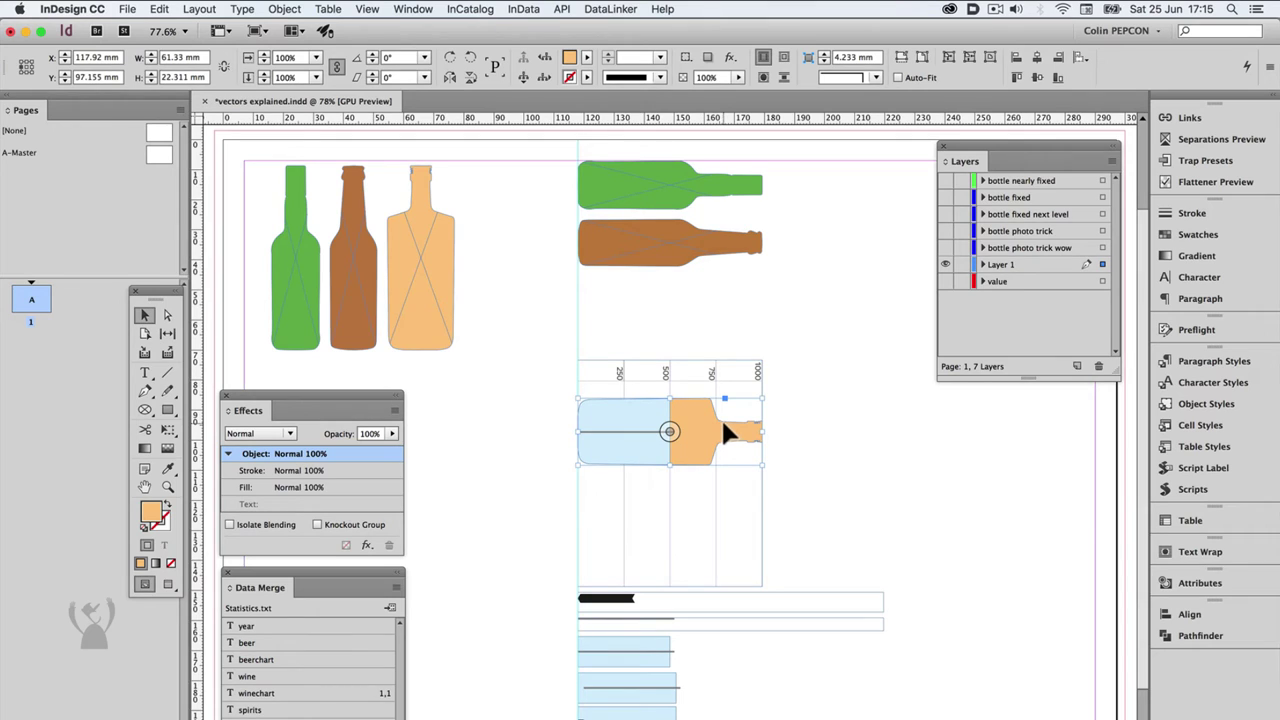
{"action": "left_click", "coordinate": [1200, 234]}
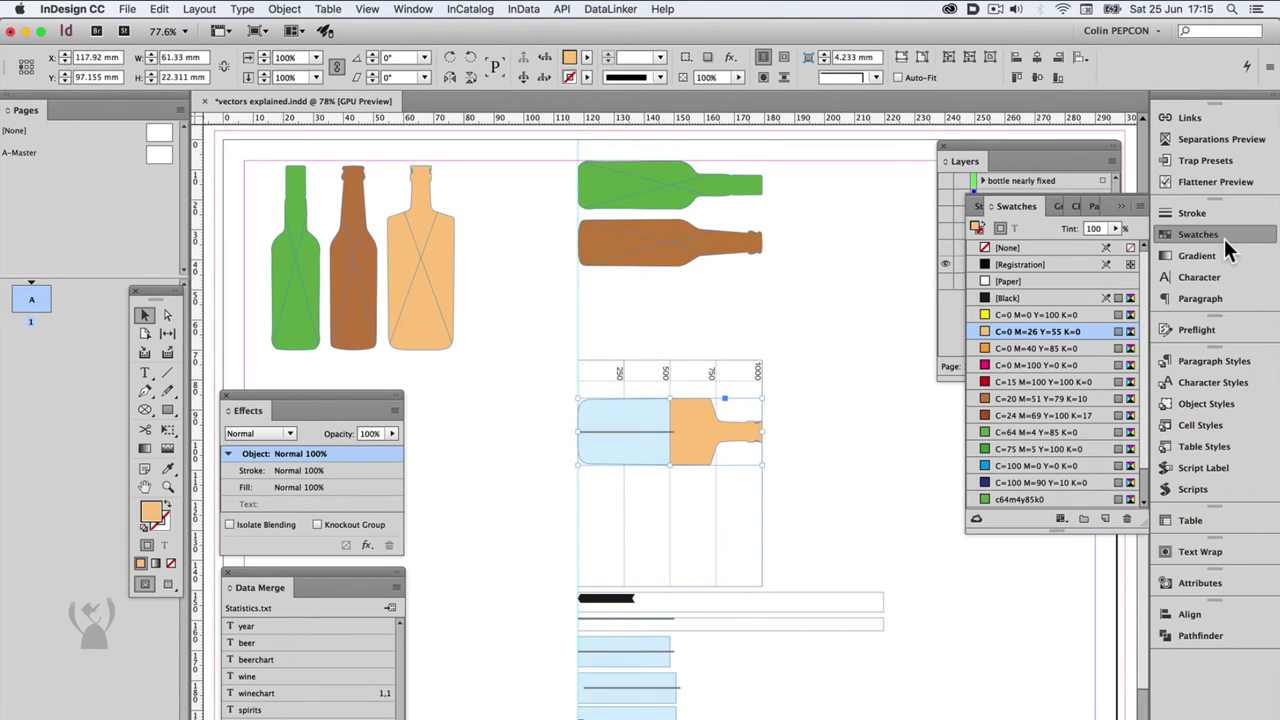
{"action": "left_click", "coordinate": [1012, 250]}
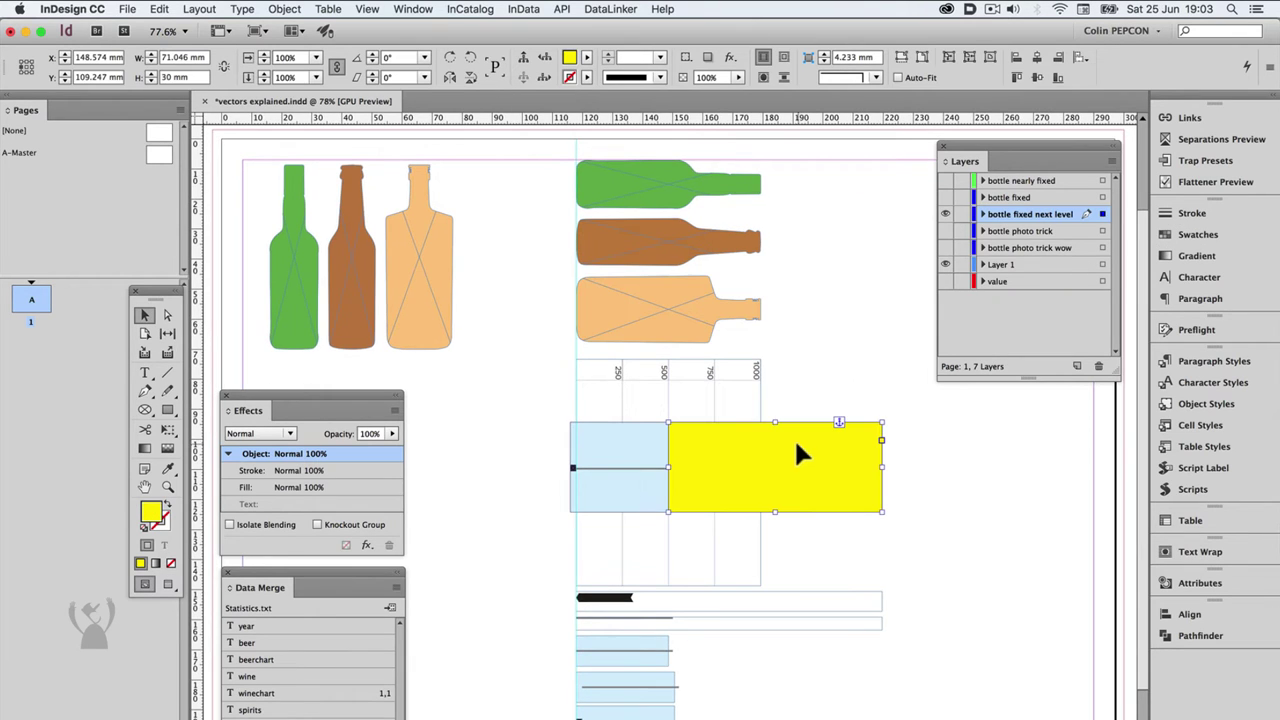
- Examine the yellow frame's Anchored Object options for its custom position, reference points and offsets relative to the text frame
{"action": "right_click", "coordinate": [792, 444]}
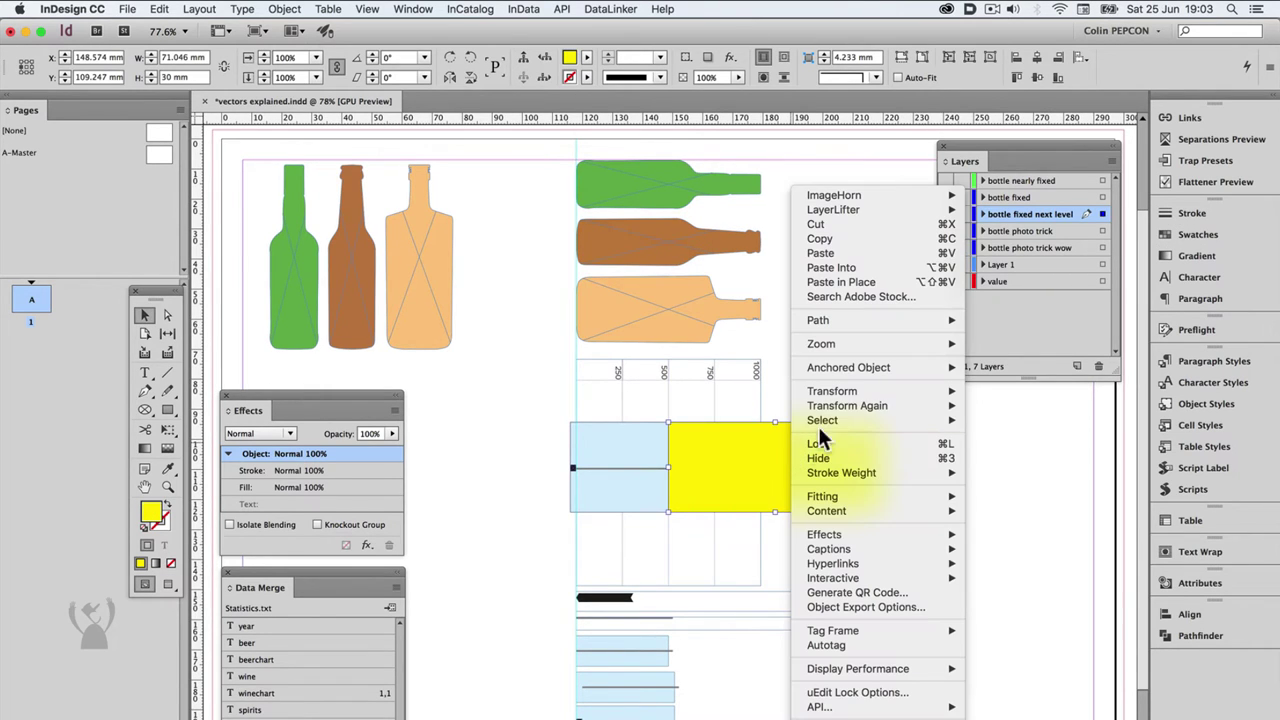
{"action": "mouse_move", "coordinate": [856, 369]}
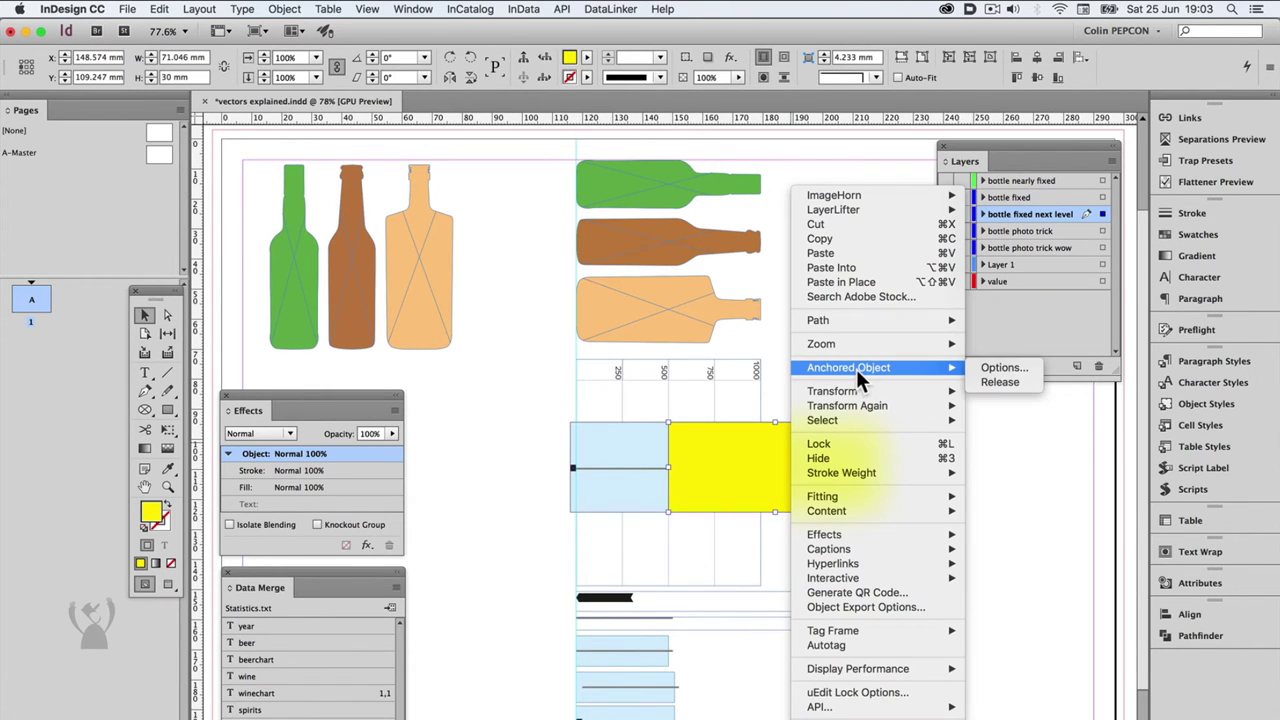
{"action": "left_click", "coordinate": [998, 369]}
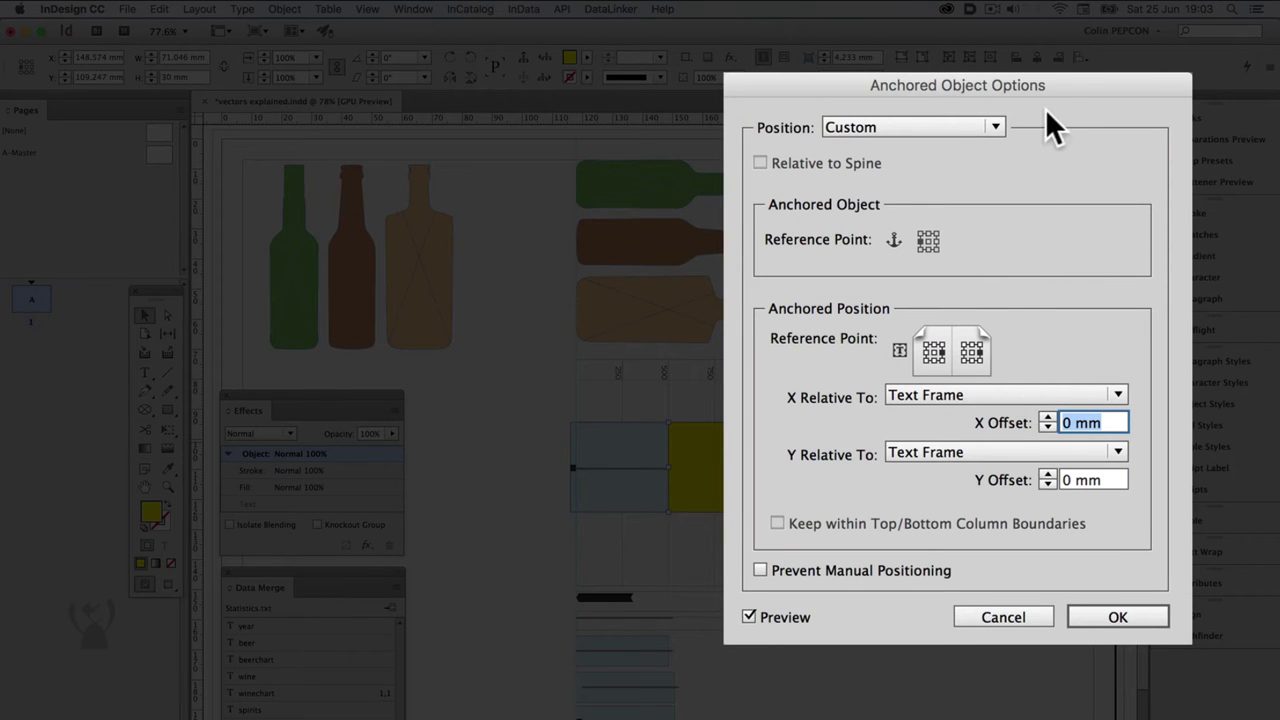
{"action": "left_click_drag", "start_coordinate": [1047, 82], "coordinate": [748, 44]}
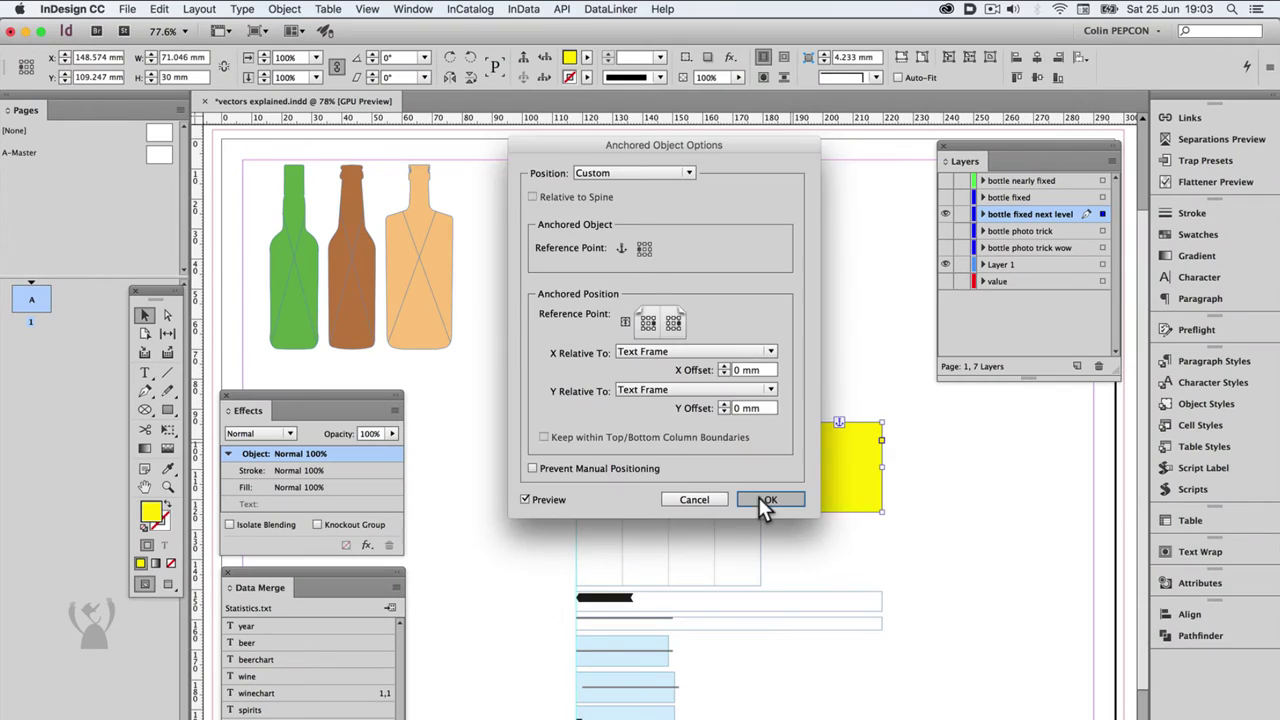
{"action": "left_click", "coordinate": [760, 505]}
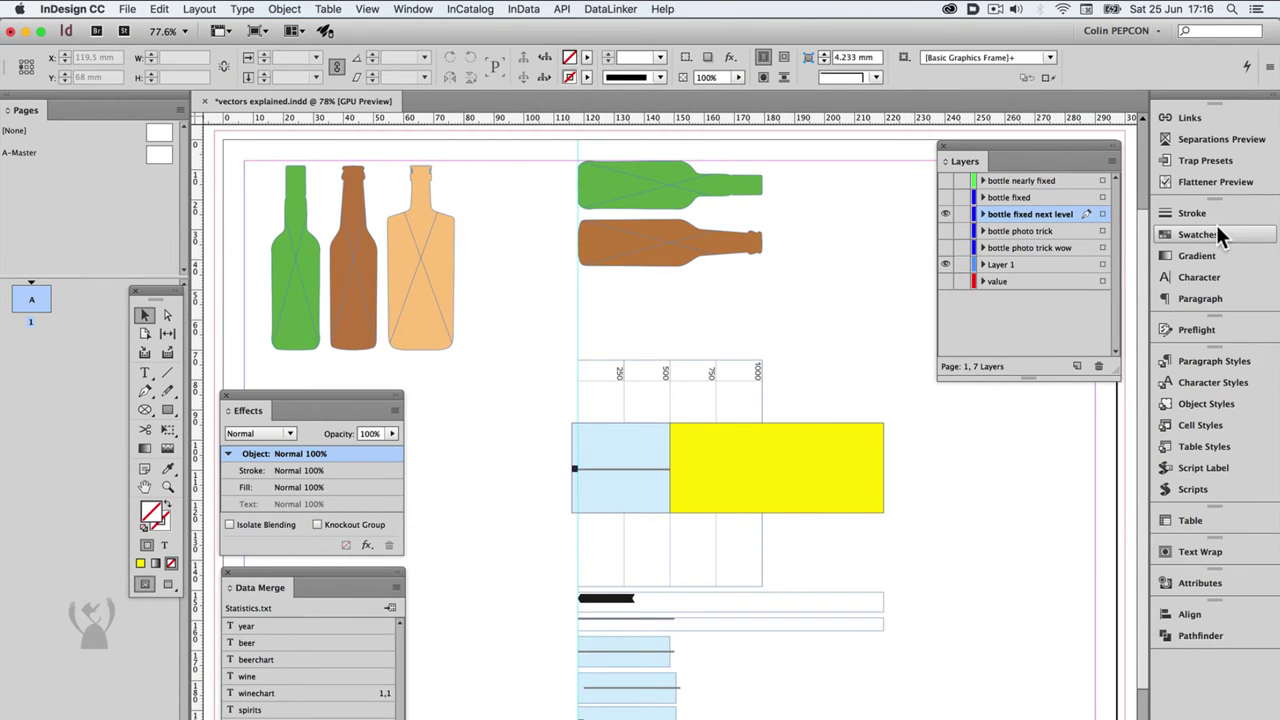
- Fill the anchored yellow frame beside the blue bar with the Paper swatch
{"action": "left_click", "coordinate": [1207, 234]}
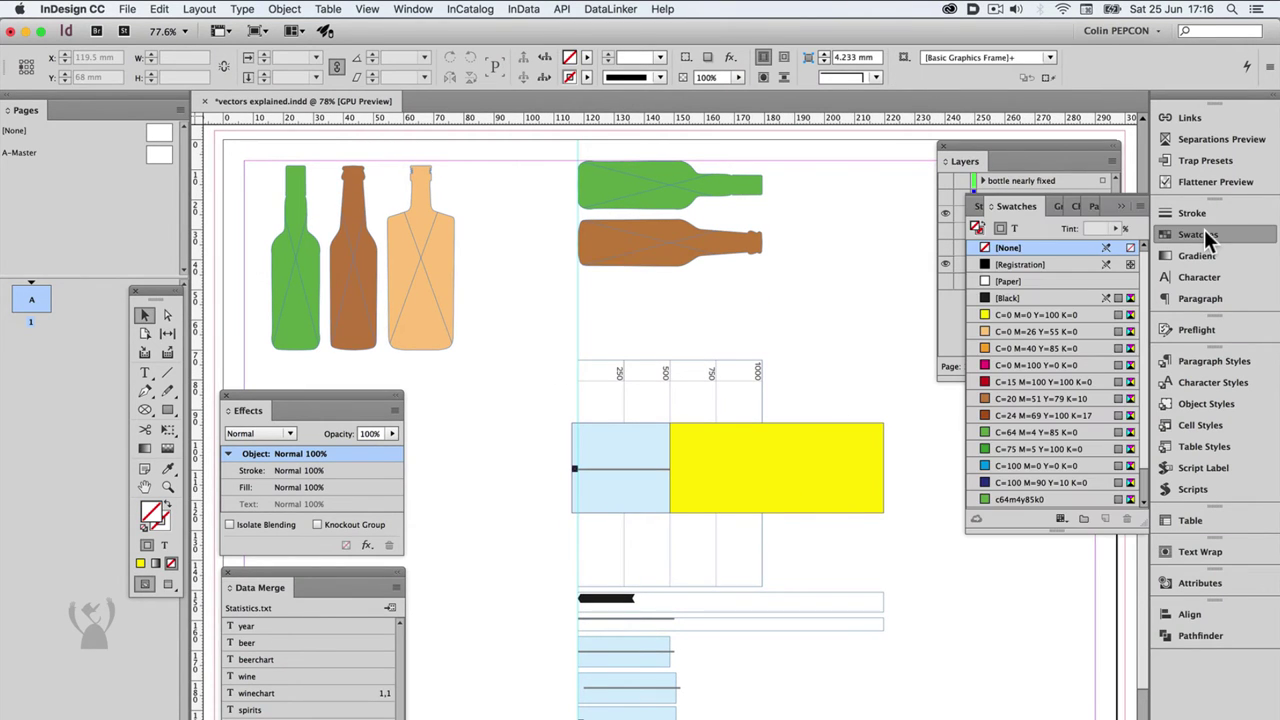
{"action": "left_click", "coordinate": [826, 435]}
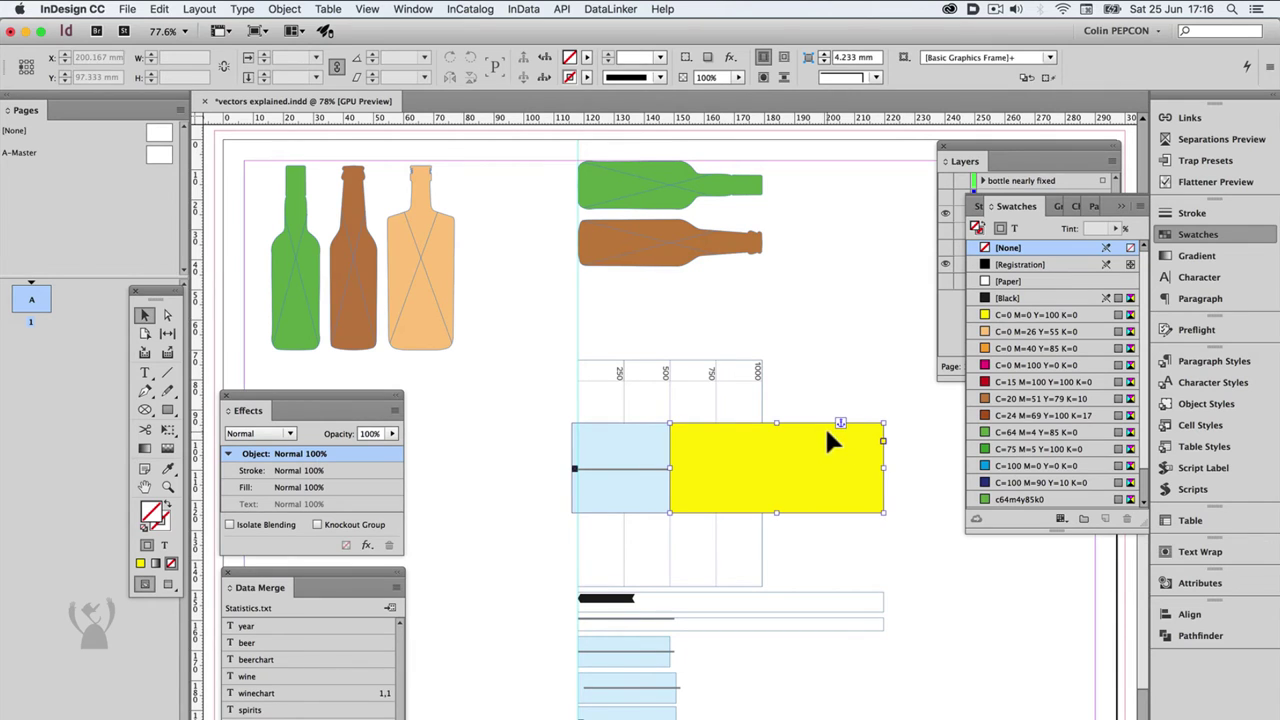
{"action": "left_click", "coordinate": [1030, 281]}
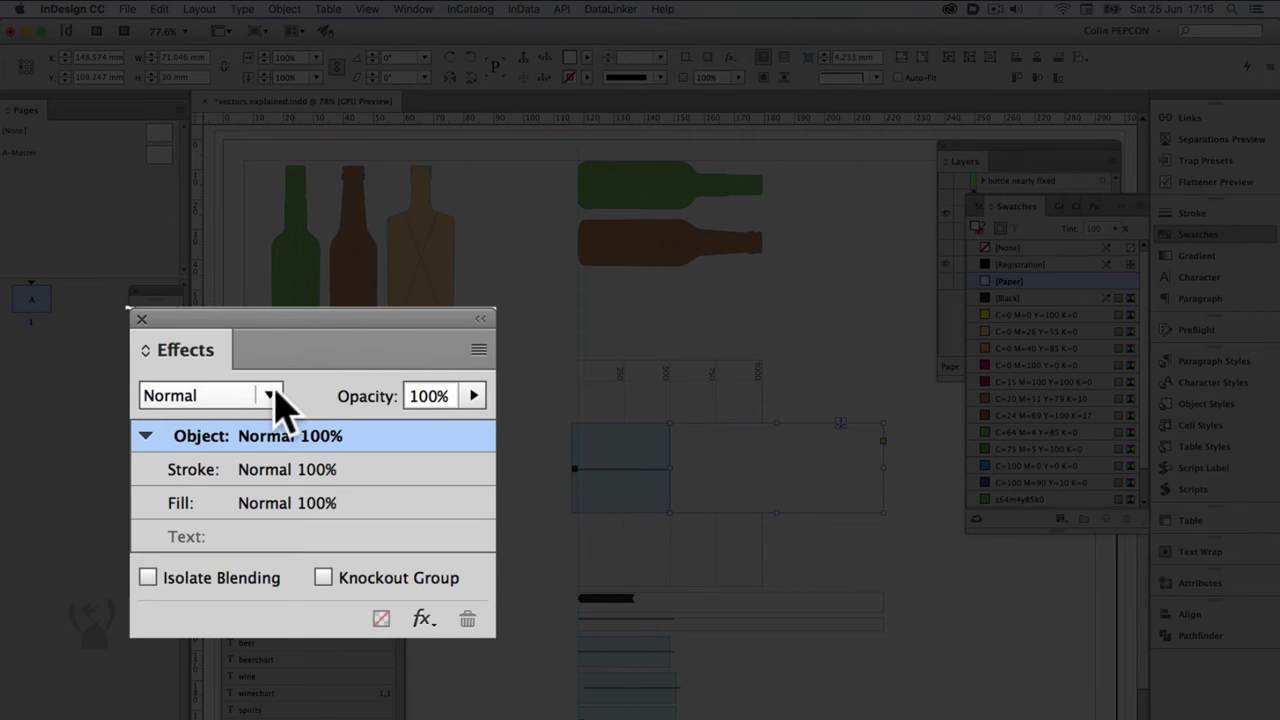
- Set the anchored frame's blending mode to Multiply and its opacity to 0%, and select the blue bar frame beside it
{"action": "left_click", "coordinate": [269, 395]}
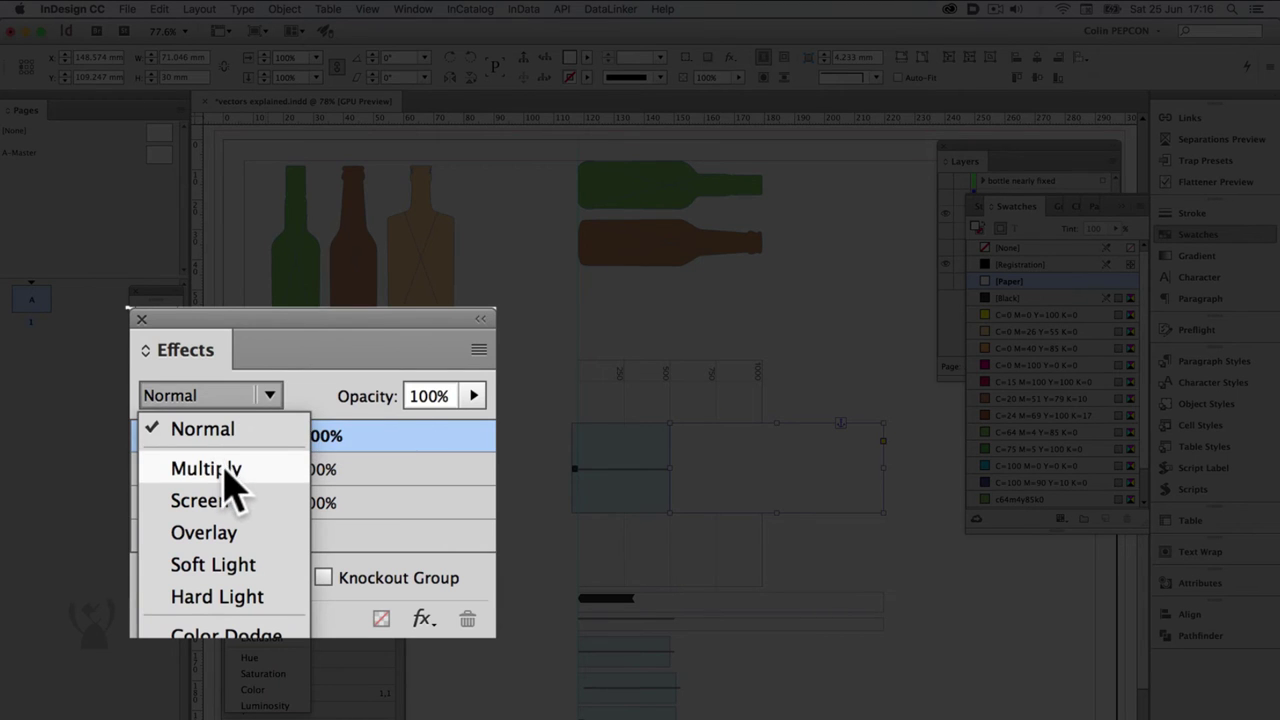
{"action": "left_click", "coordinate": [275, 470]}
{"action": "left_click", "coordinate": [473, 396]}
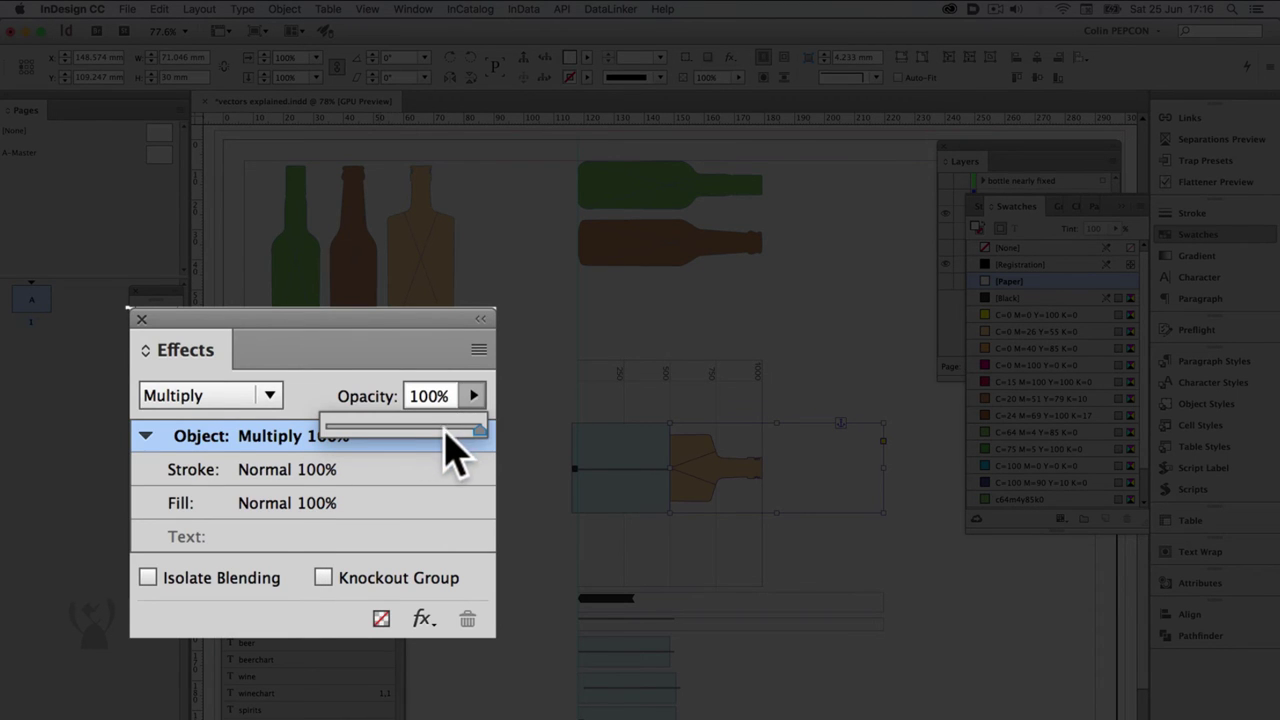
{"action": "left_click_drag", "start_coordinate": [474, 430], "coordinate": [272, 420]}
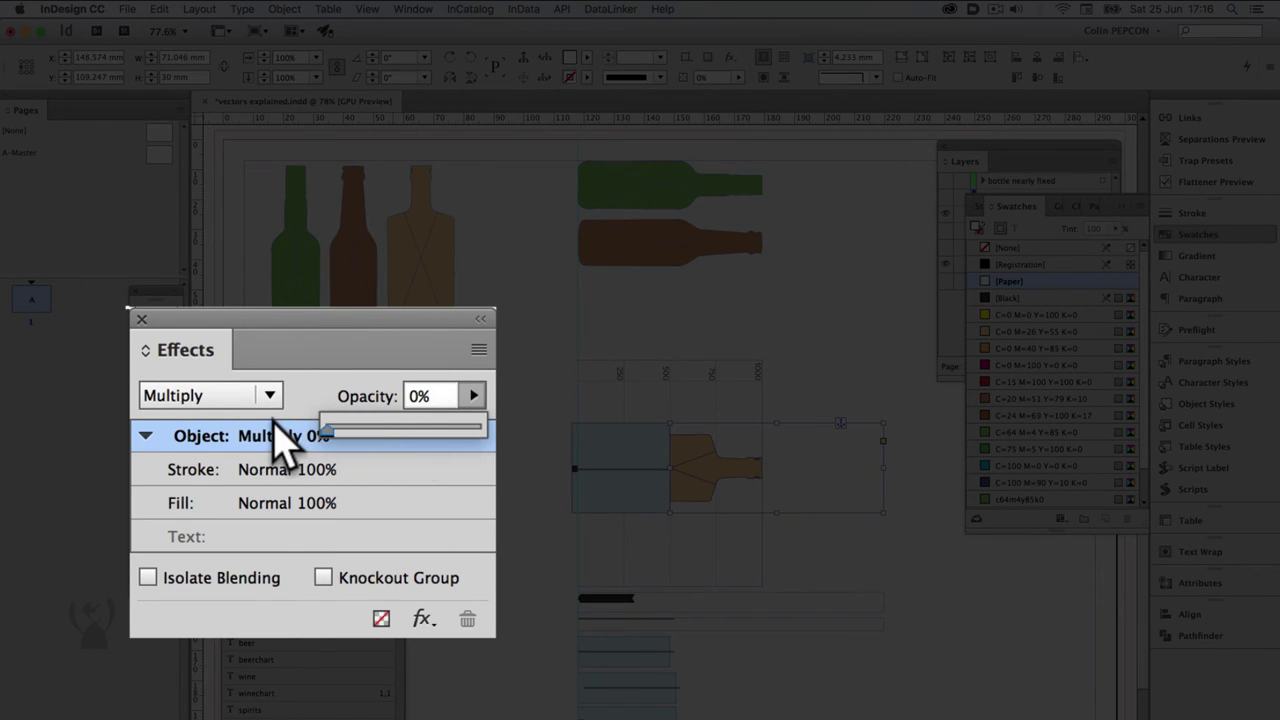
{"action": "left_click", "coordinate": [534, 402]}
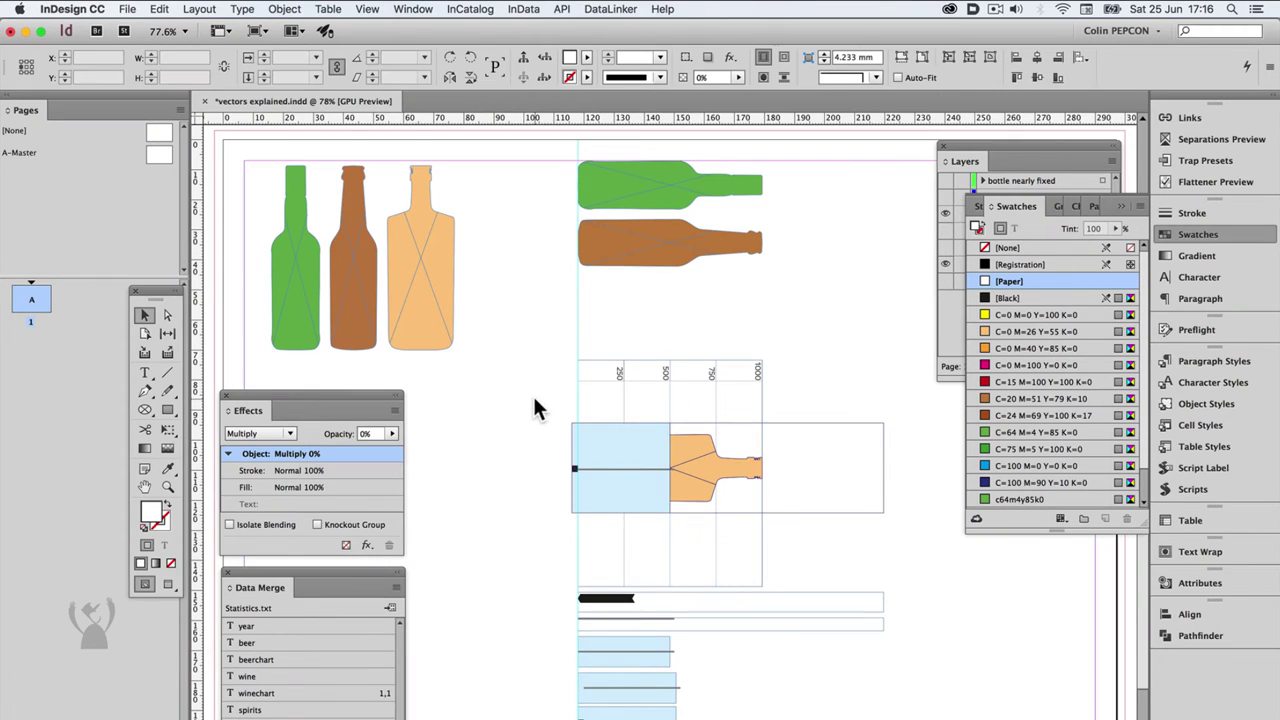
{"action": "left_click", "coordinate": [638, 438]}
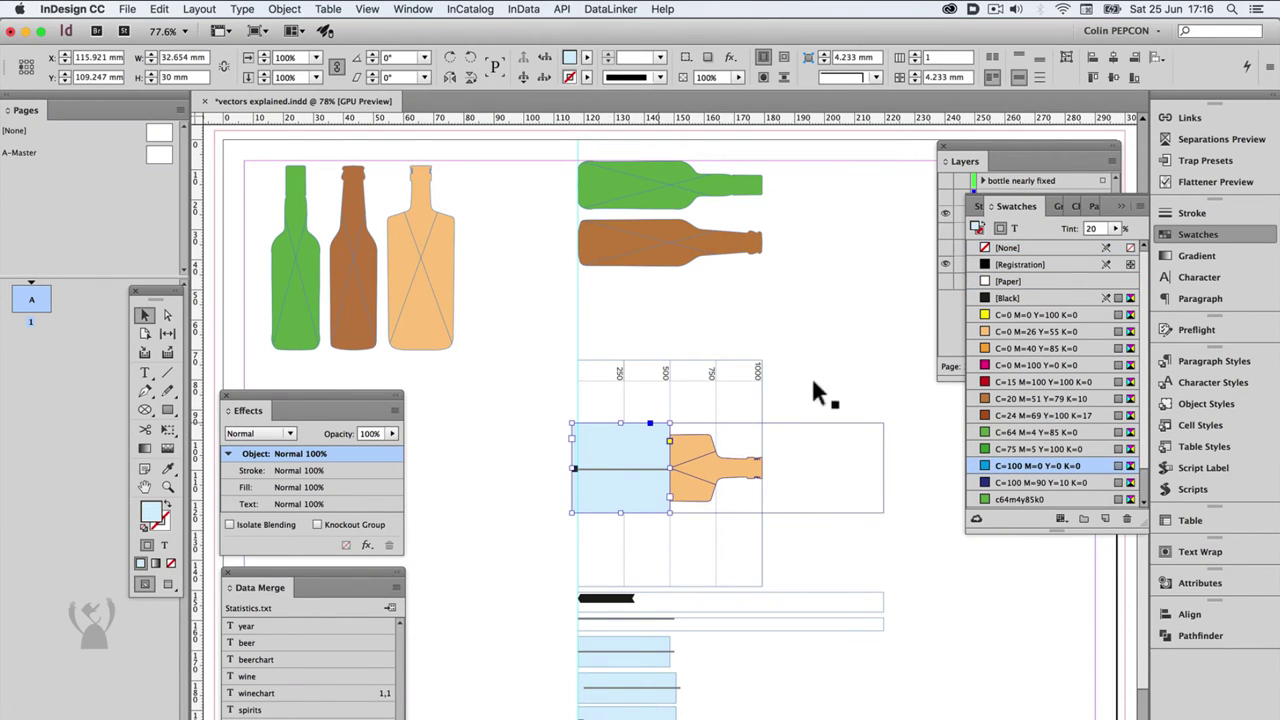
- Set the blue bar frame's fill to None, group it with the orange bottle and enable Knockout Group on the group
{"action": "left_click", "coordinate": [1019, 248]}
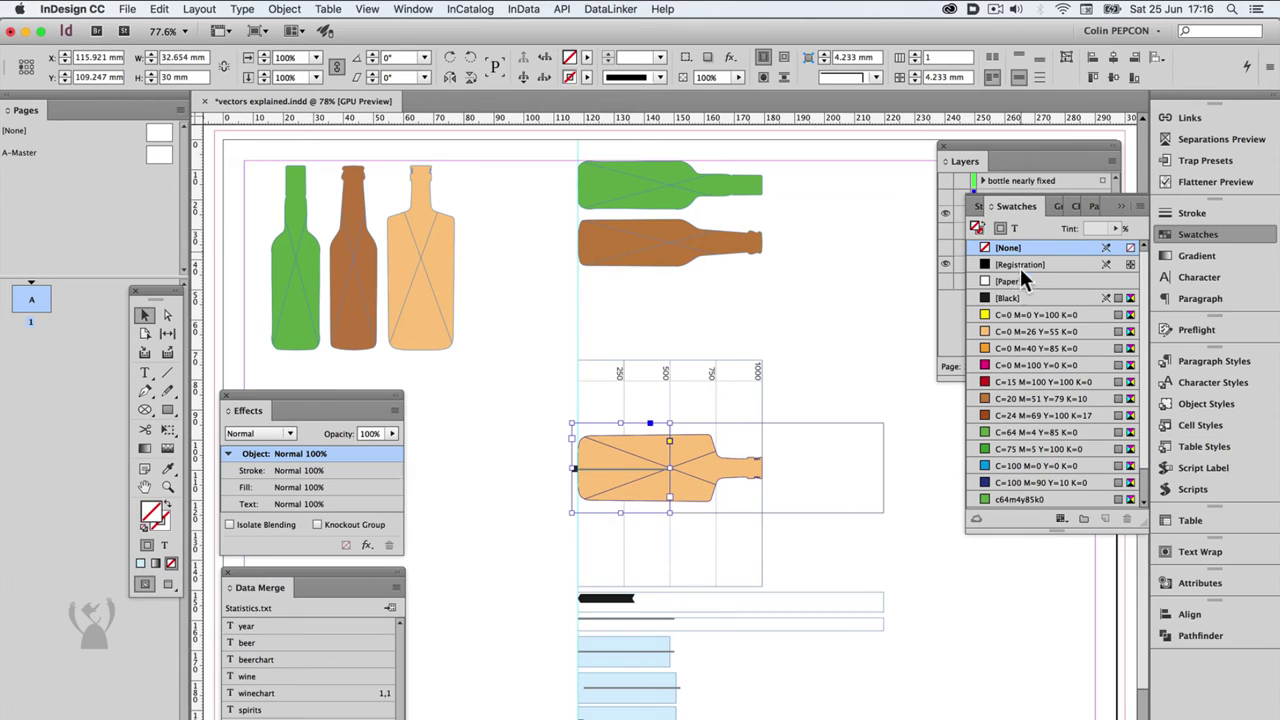
{"action": "left_click", "coordinate": [518, 463]}
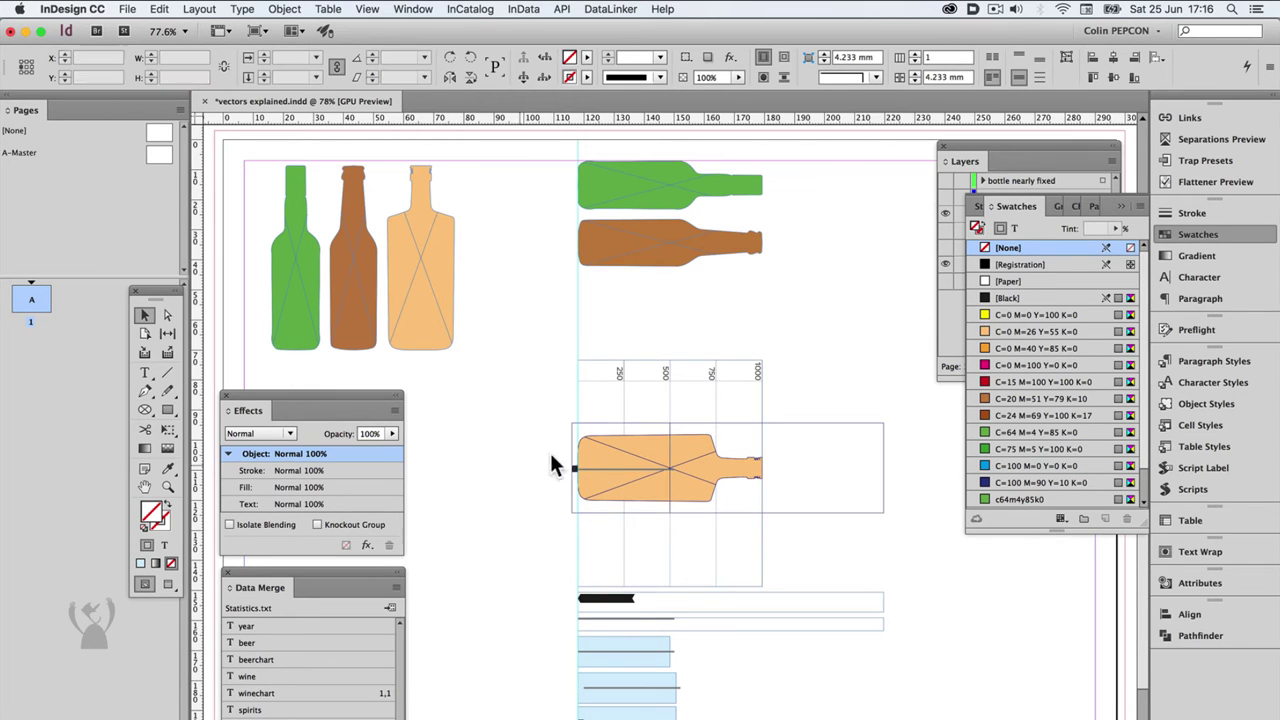
{"action": "left_click_drag", "start_coordinate": [508, 433], "coordinate": [584, 474]}
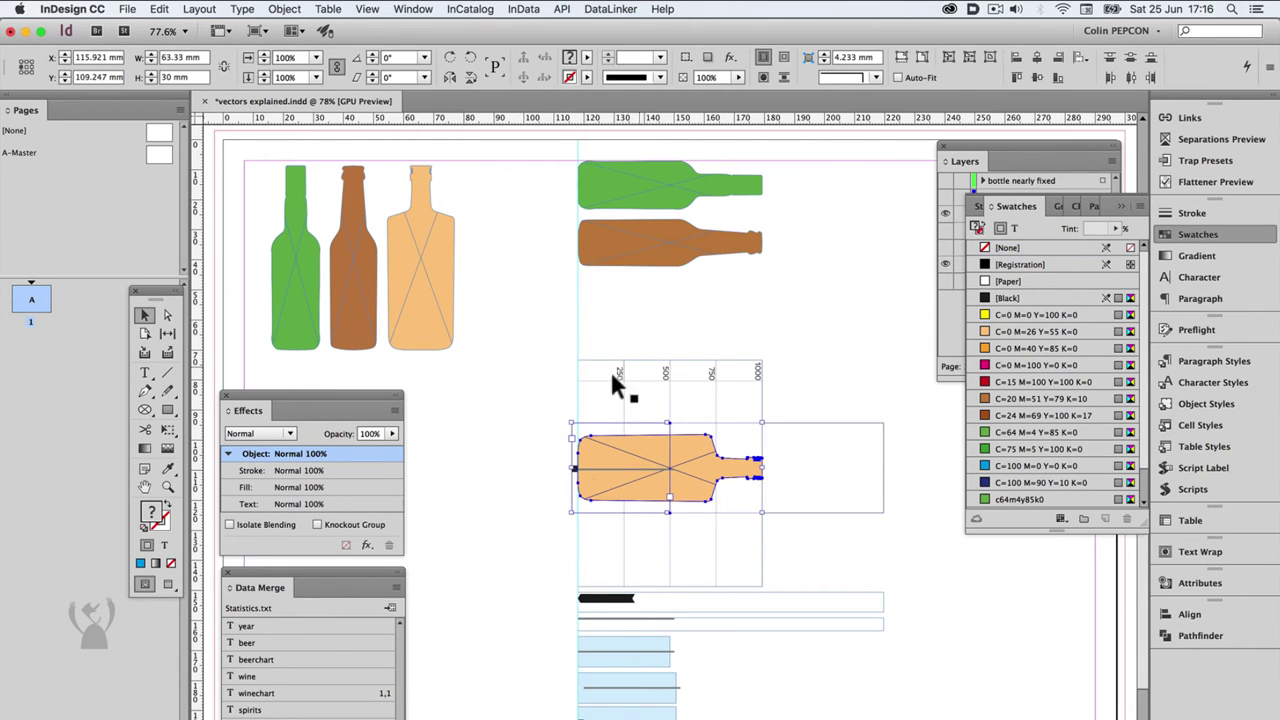
{"action": "key", "text": "Escape"}
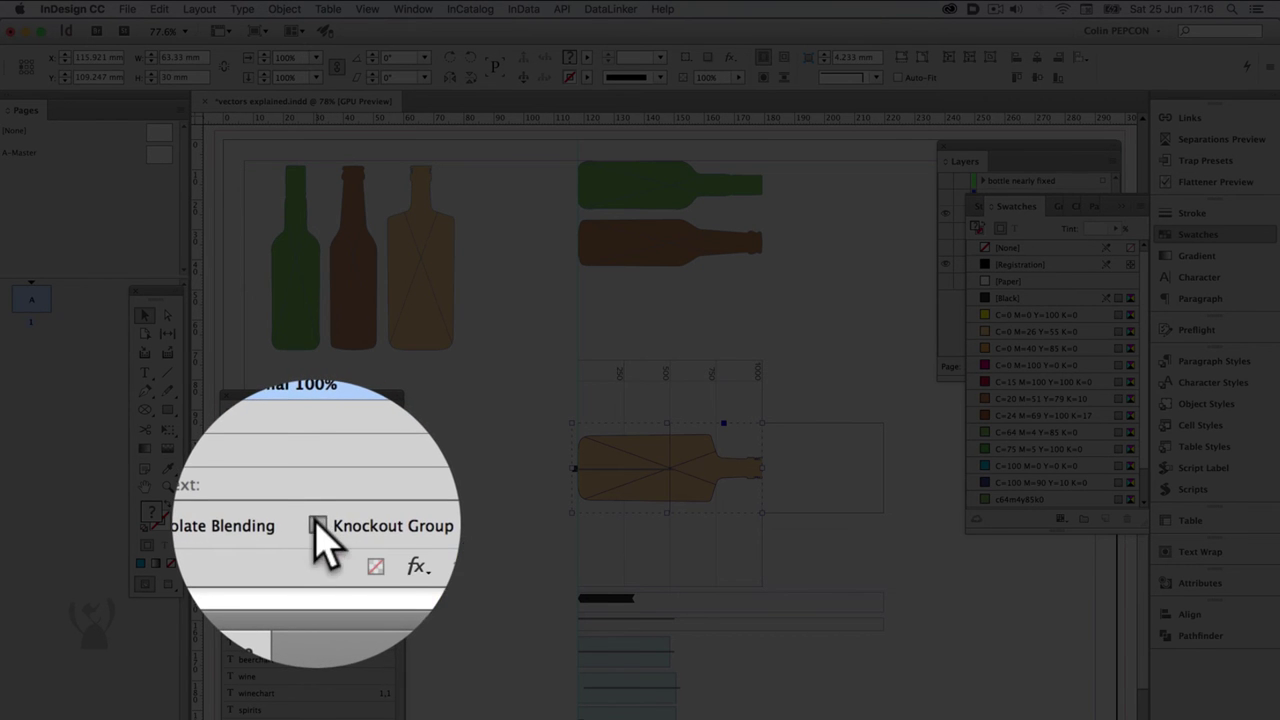
{"action": "left_click", "coordinate": [317, 524]}
{"action": "left_click", "coordinate": [505, 431]}
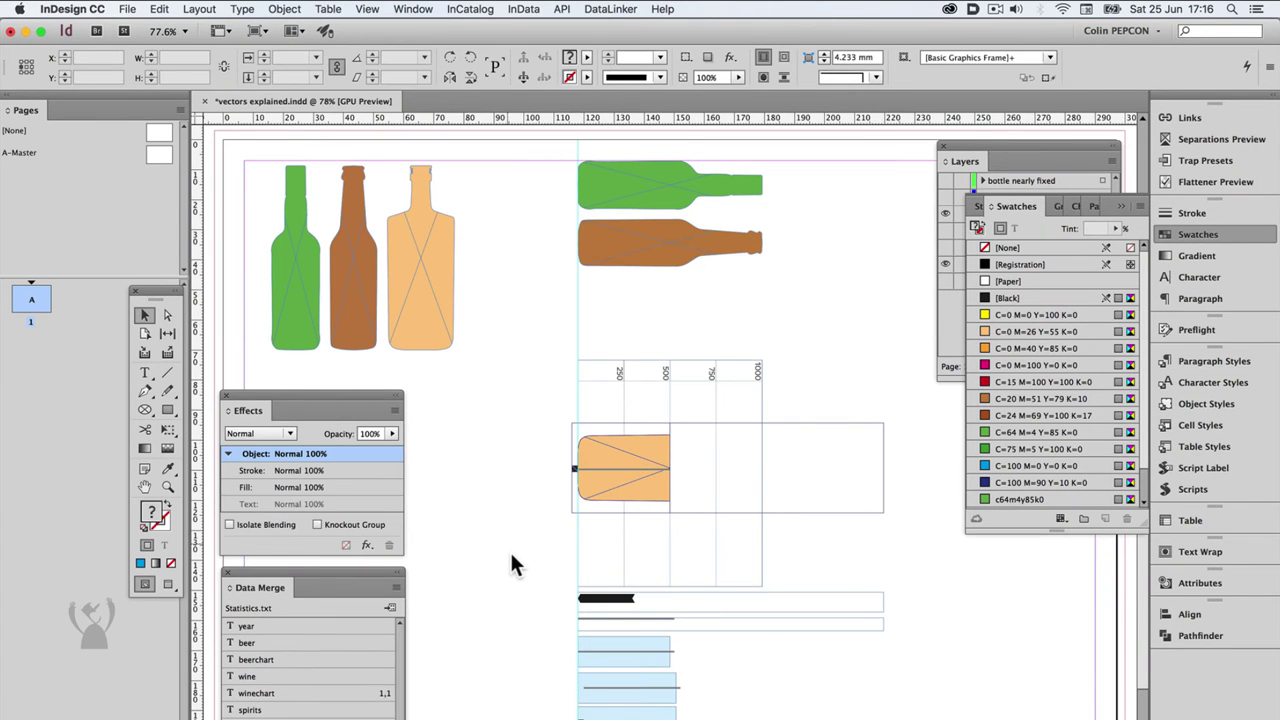
- Select all the Chartwell bar text inside the orange bottle and set its fill to None
{"action": "left_click", "coordinate": [624, 470]}
{"action": "double_click", "coordinate": [627, 466]}
{"action": "key", "text": "super+a"}
{"action": "left_click", "coordinate": [1016, 247]}
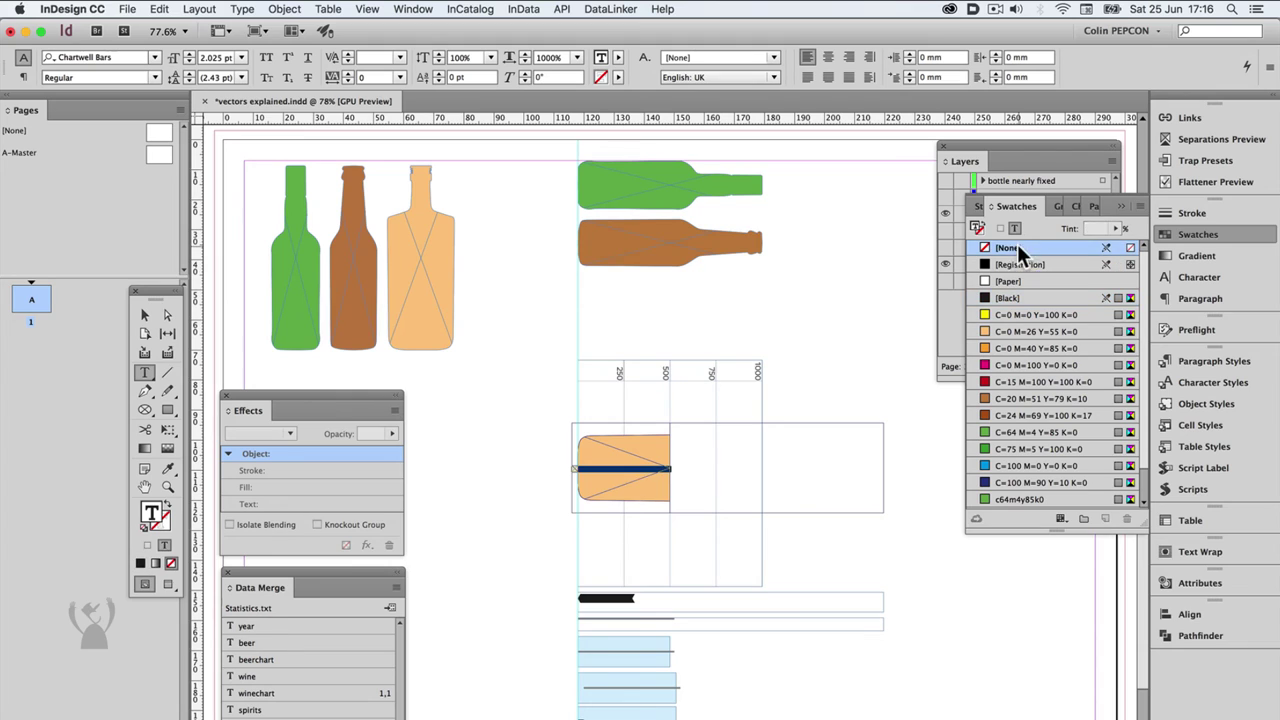
{"action": "left_click", "coordinate": [145, 315]}
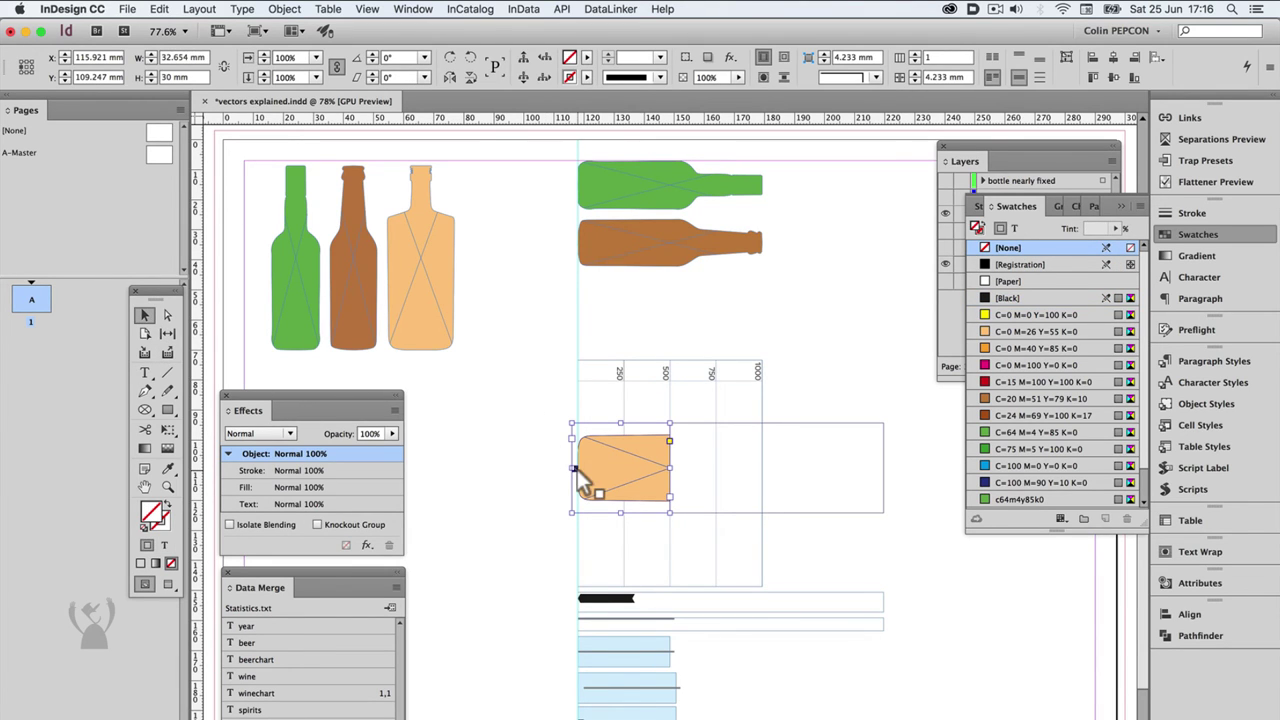
- Set the fill of the small 2 mm frame at the start of the orange bottle's bar to None and preview the page
{"action": "left_click", "coordinate": [577, 469]}
{"action": "left_click", "coordinate": [1033, 247]}
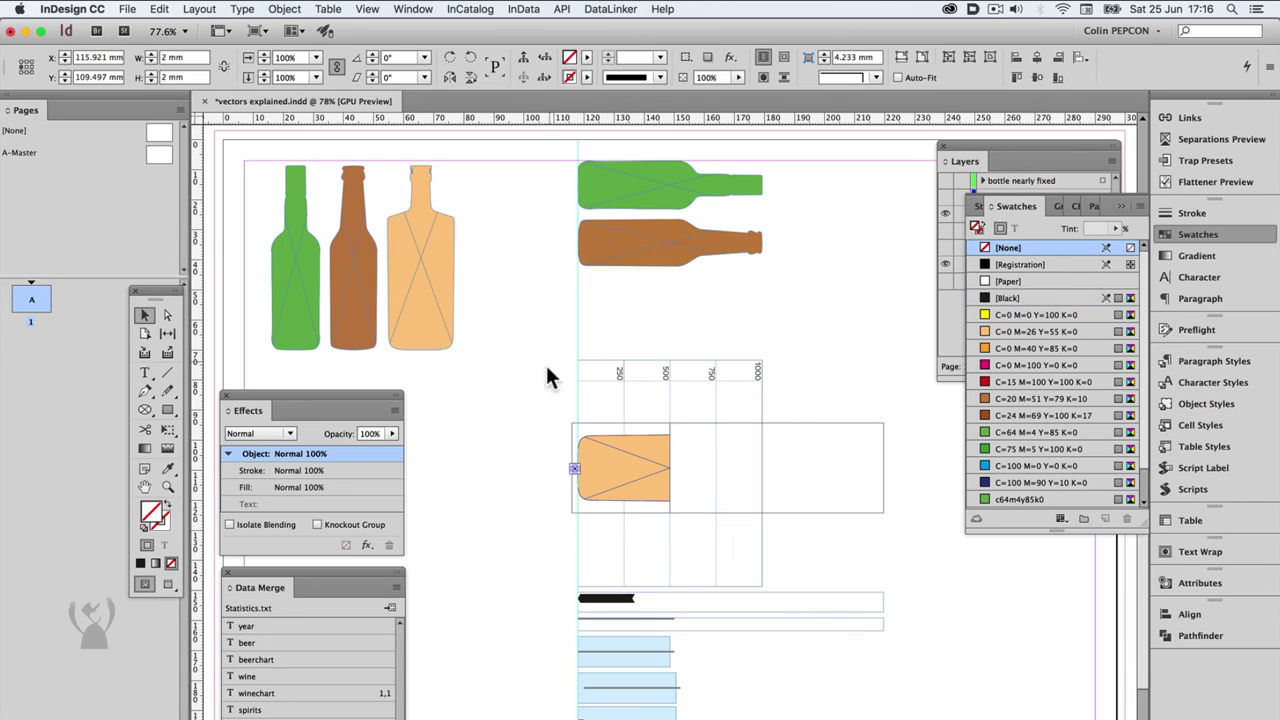
{"action": "left_click", "coordinate": [531, 428]}
{"action": "key", "text": "w"}
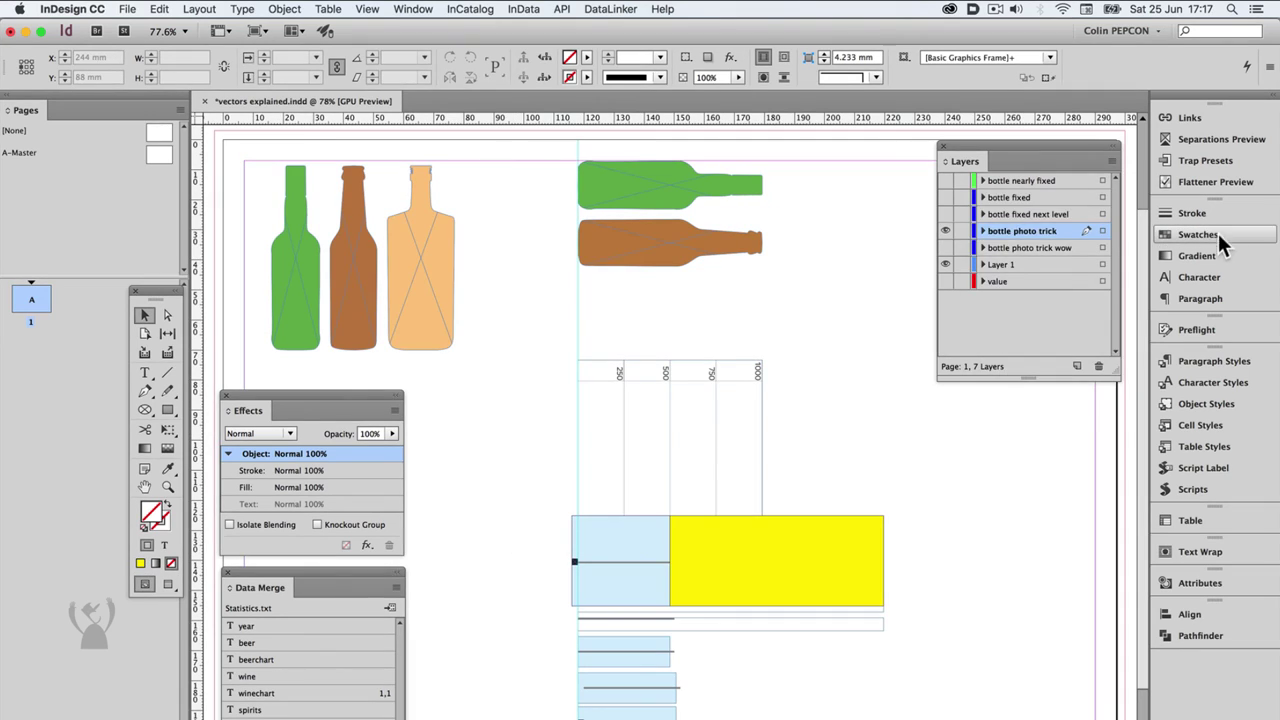
- Fill the yellow anchored frame over the bottle photo with Paper, and set its blending mode to Multiply and opacity to 0%
{"action": "left_click", "coordinate": [1212, 234]}
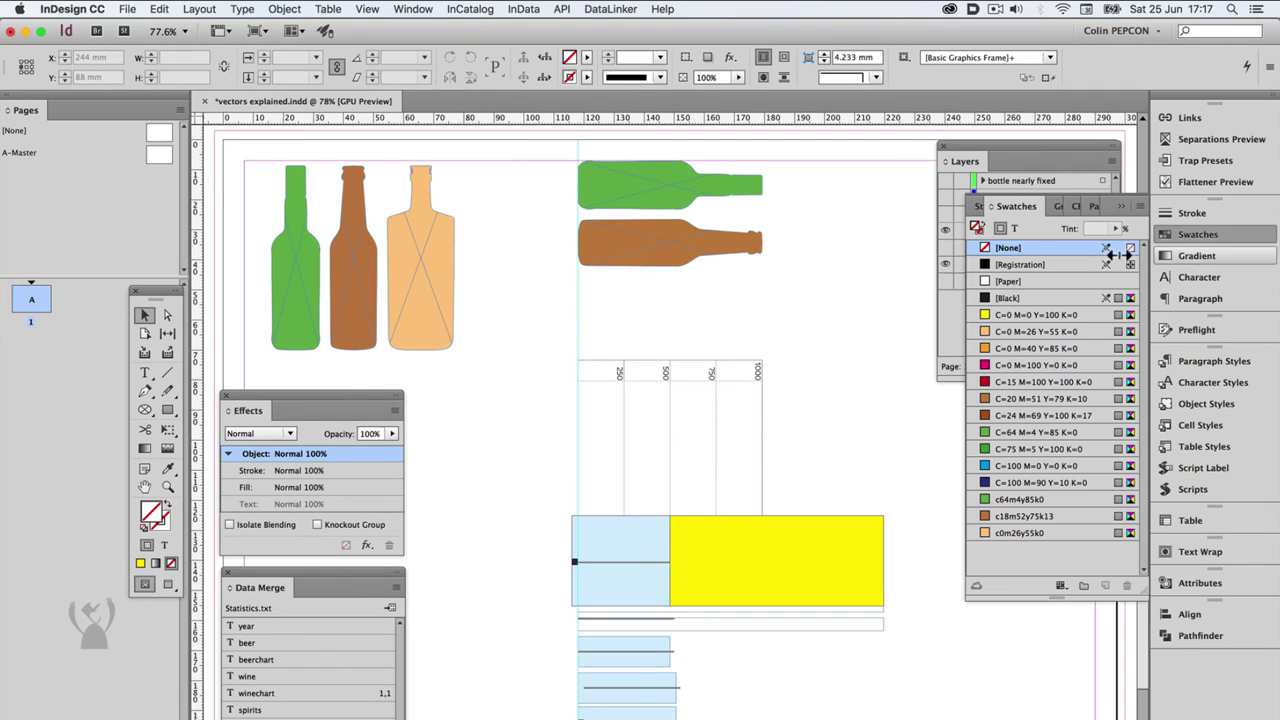
{"action": "left_click", "coordinate": [827, 540]}
{"action": "left_click", "coordinate": [1028, 281]}
{"action": "left_click", "coordinate": [280, 434]}
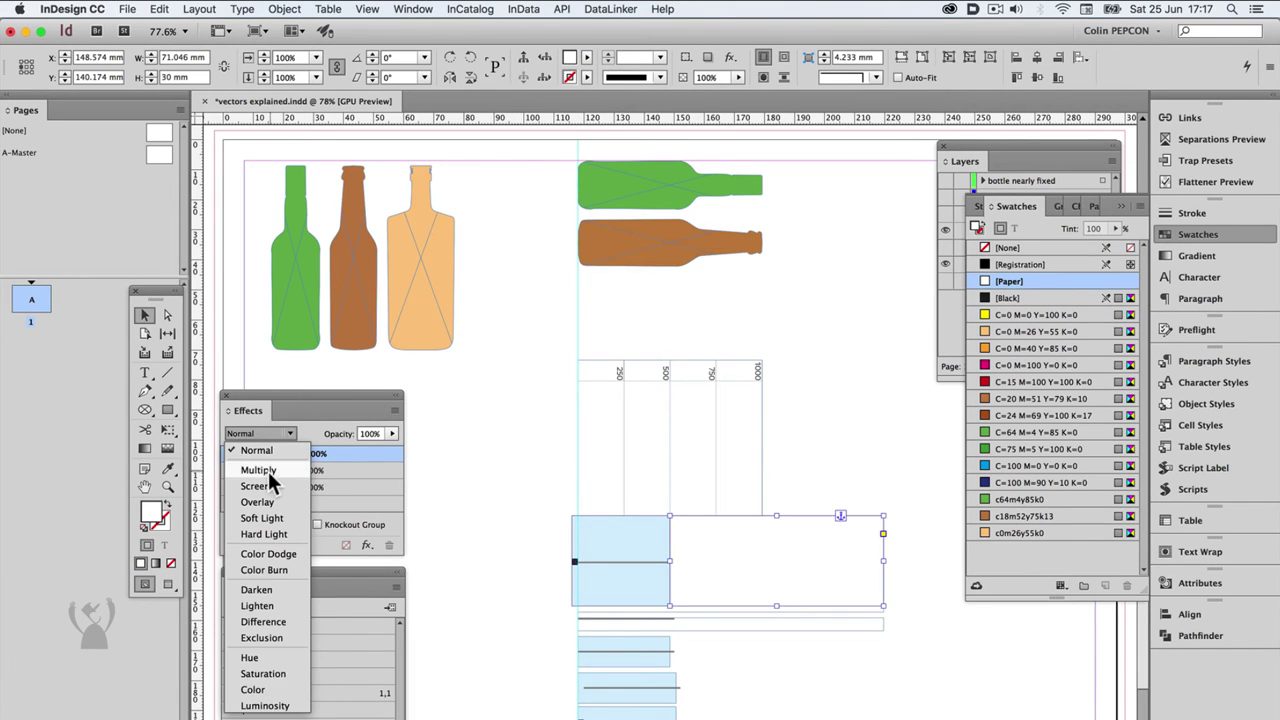
{"action": "left_click", "coordinate": [258, 470]}
{"action": "left_click", "coordinate": [392, 433]}
{"action": "left_click_drag", "start_coordinate": [395, 451], "coordinate": [308, 450]}
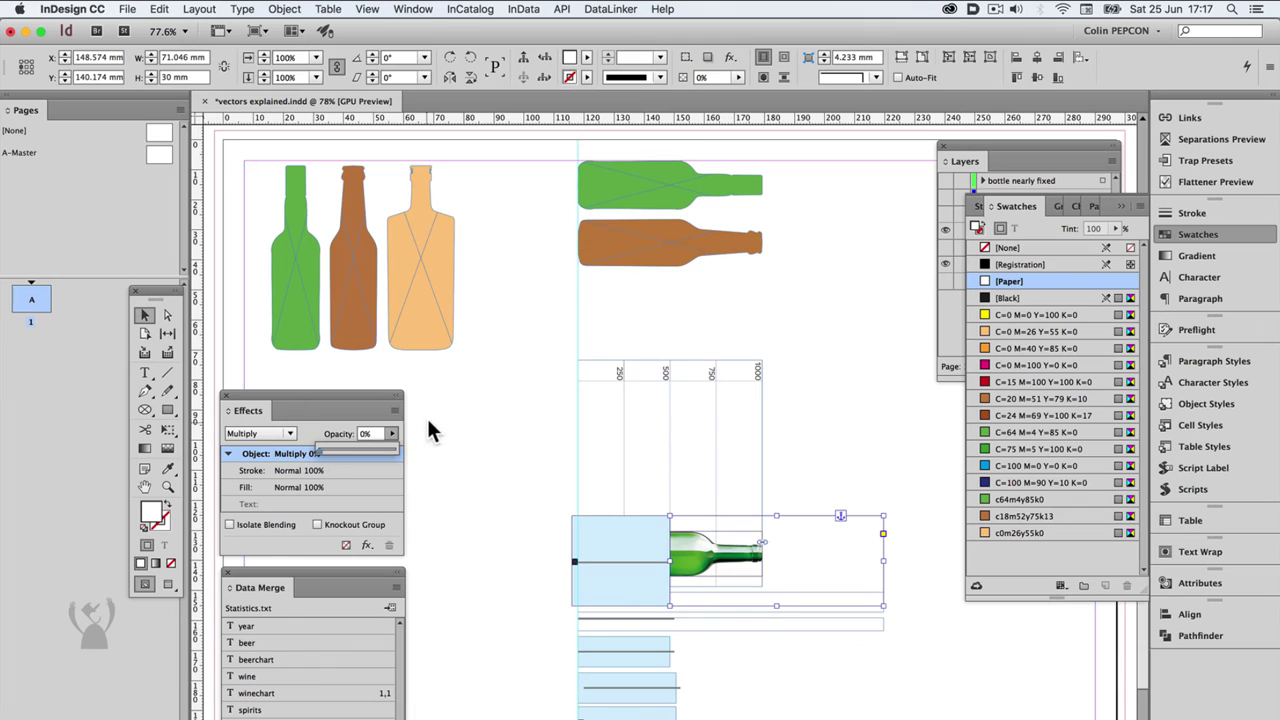
- Set the fills of the blue bar frame, its chart text and the small 2 mm frame over the bottle photo to None
{"action": "left_click", "coordinate": [634, 523]}
{"action": "left_click", "coordinate": [1035, 248]}
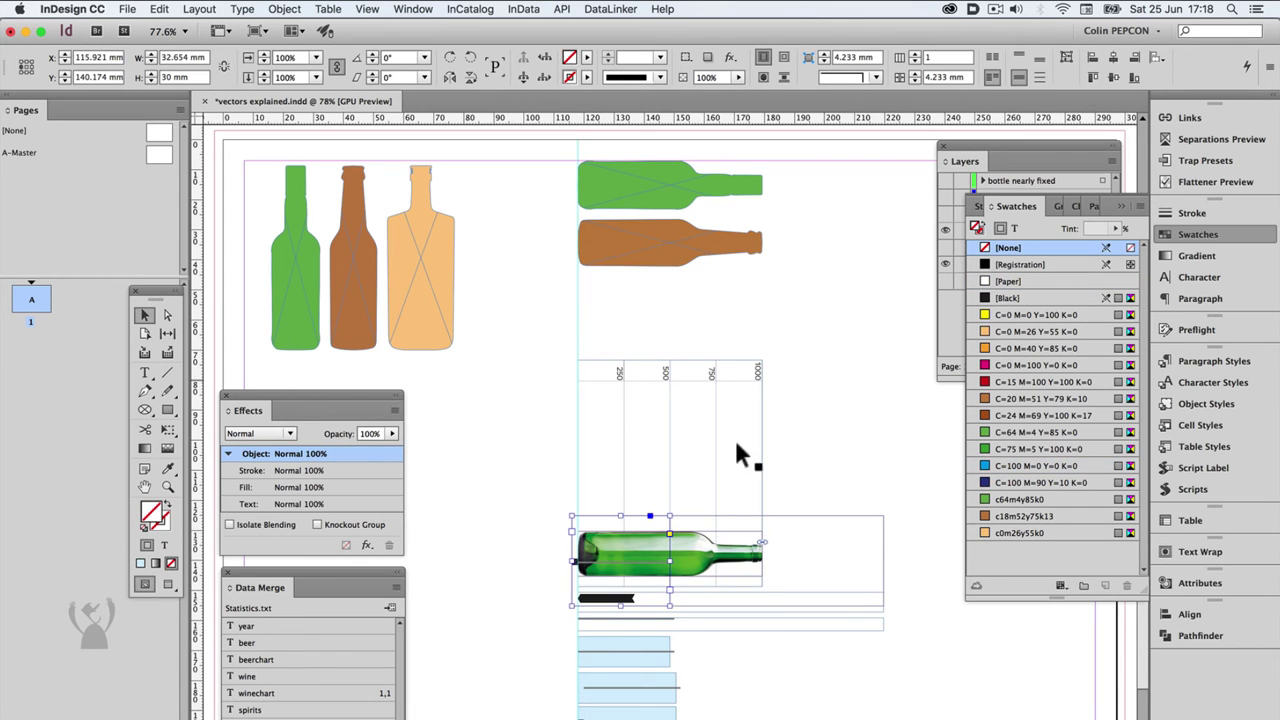
{"action": "left_click", "coordinate": [1016, 228]}
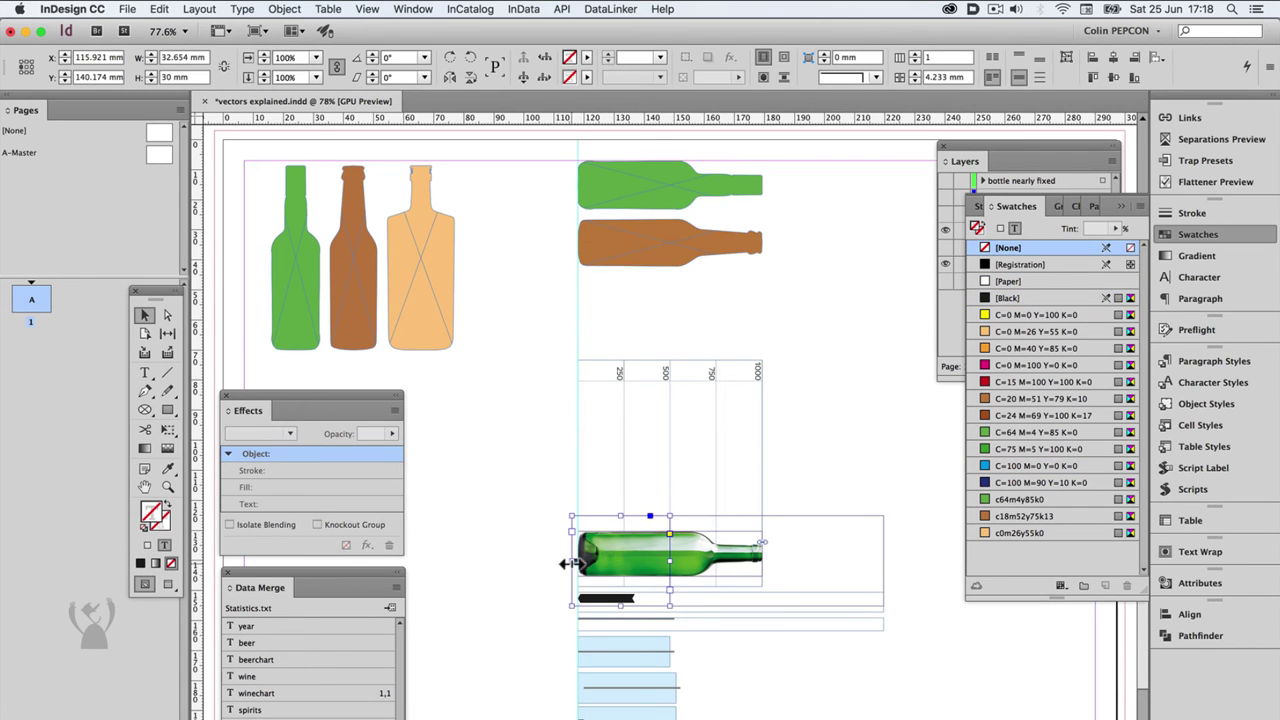
{"action": "left_click", "coordinate": [572, 561]}
{"action": "left_click", "coordinate": [1000, 228]}
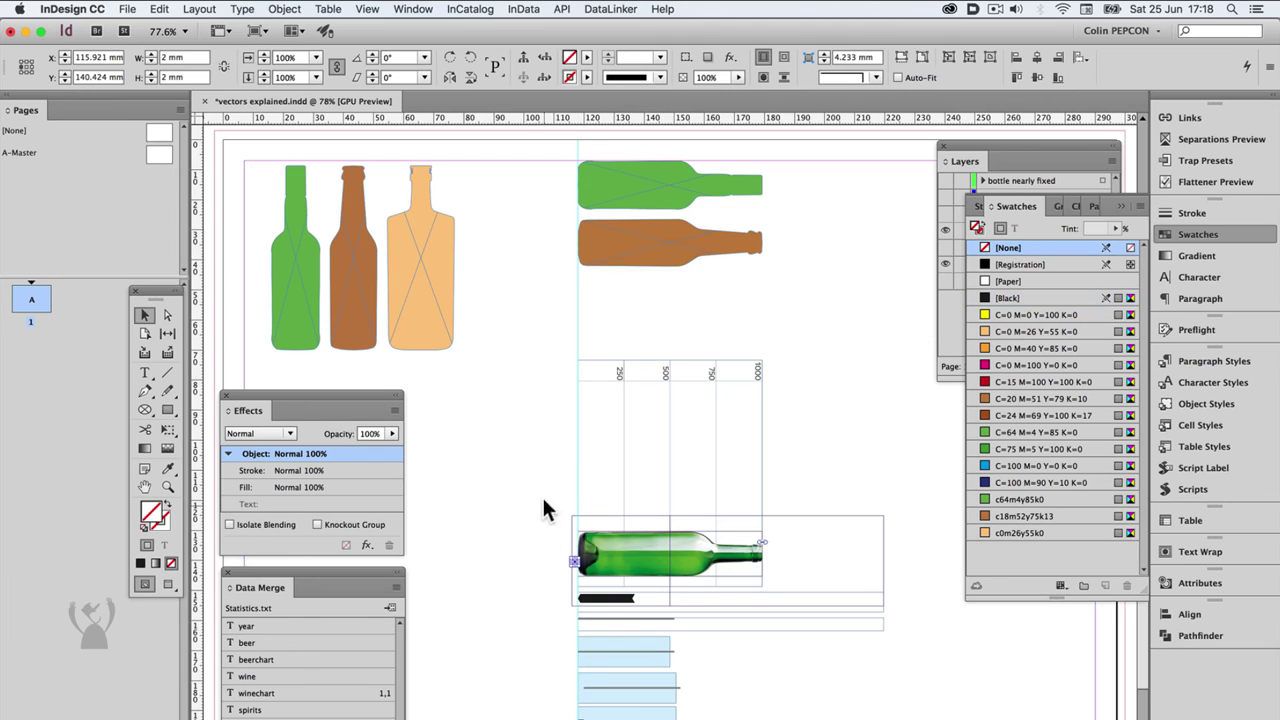
- Group the bottle photo with its bar frame and enable Knockout Group on the group
{"action": "key", "text": "super+a"}
{"action": "key", "text": "super+g"}
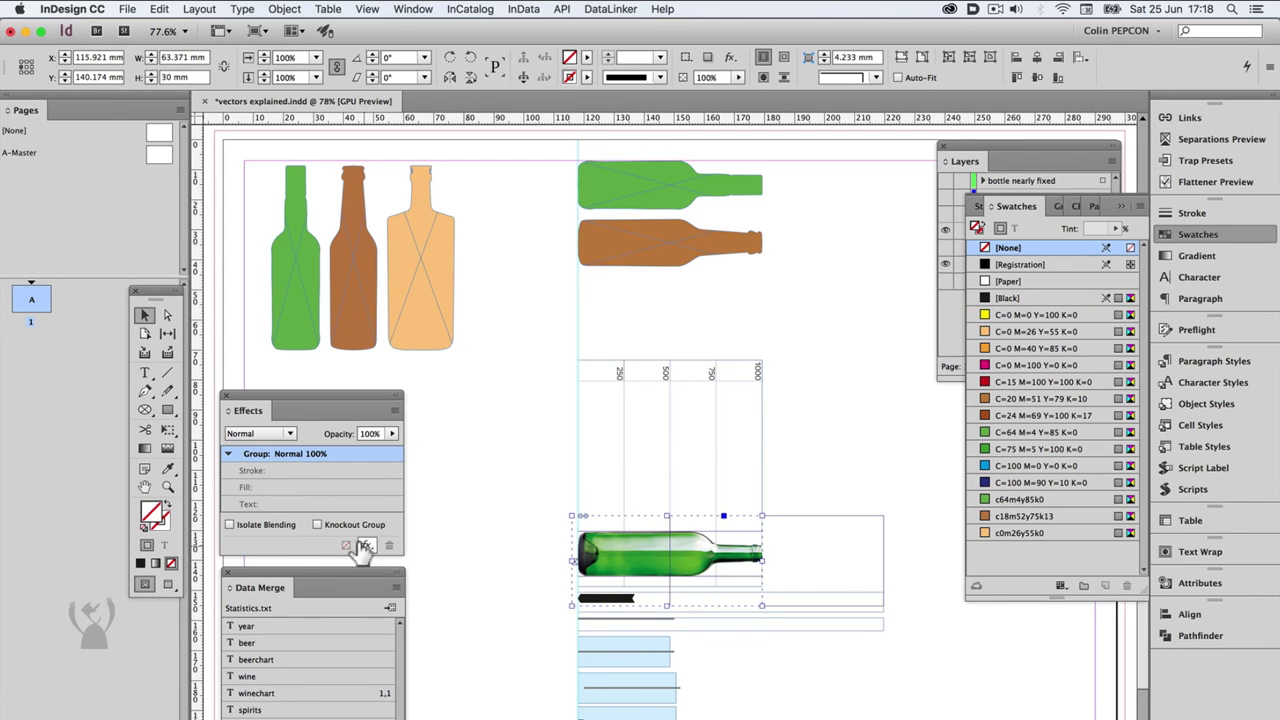
{"action": "left_click", "coordinate": [317, 524]}
{"action": "left_click", "coordinate": [529, 572]}
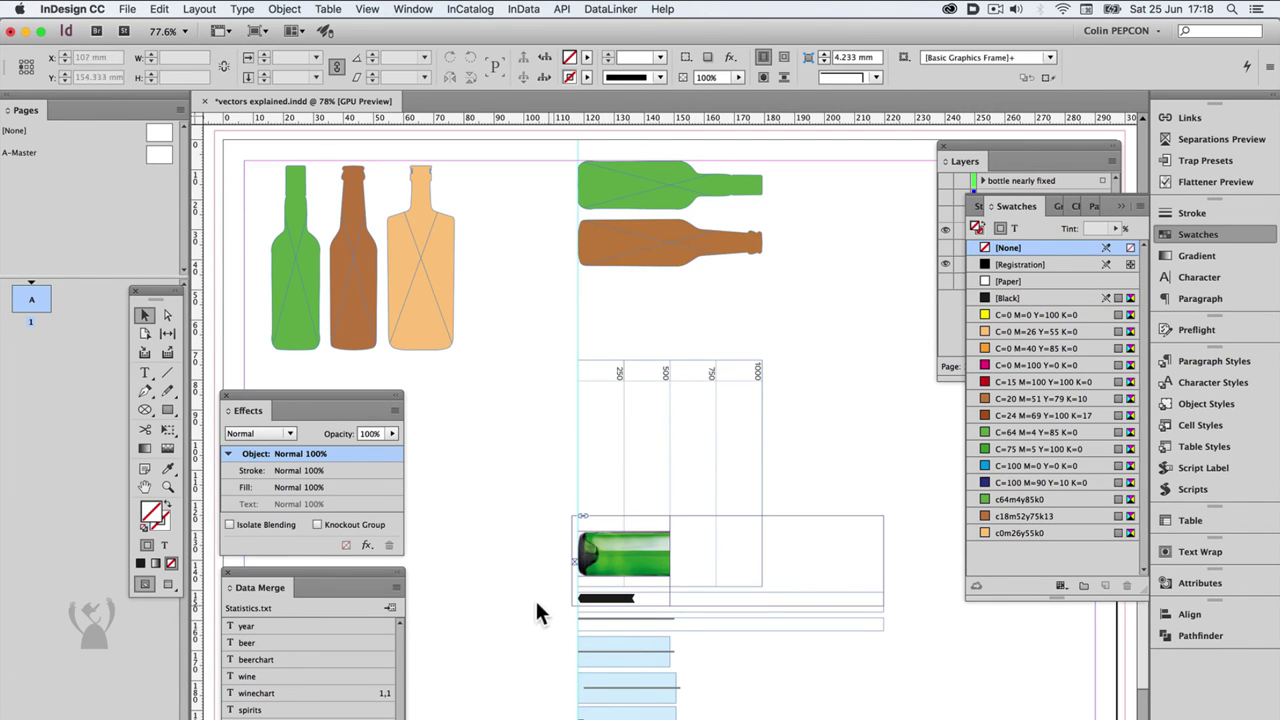
- Replace the value 500 in the photo bottle's bar text with the winechart data field using the Story Editor, and preview the page
{"action": "double_click", "coordinate": [636, 557]}
{"action": "key", "text": "super+a"}
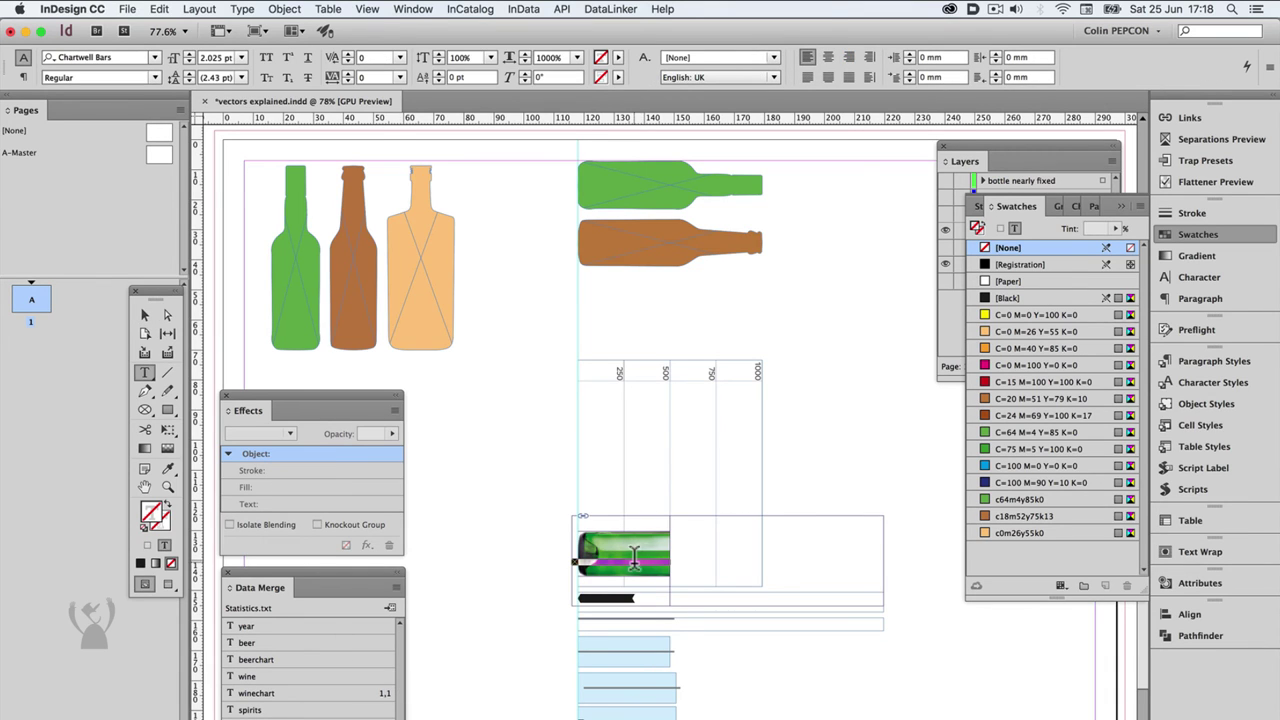
{"action": "key", "text": "ctrl+y"}
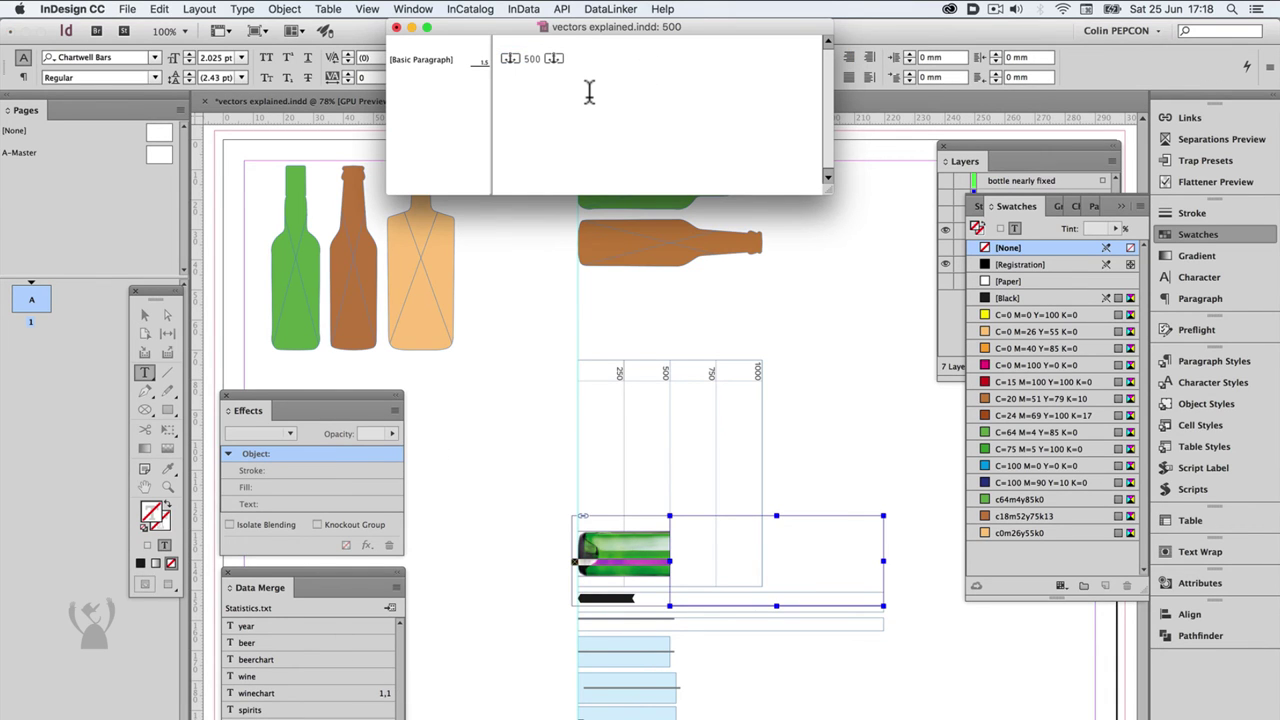
{"action": "left_click", "coordinate": [268, 693]}
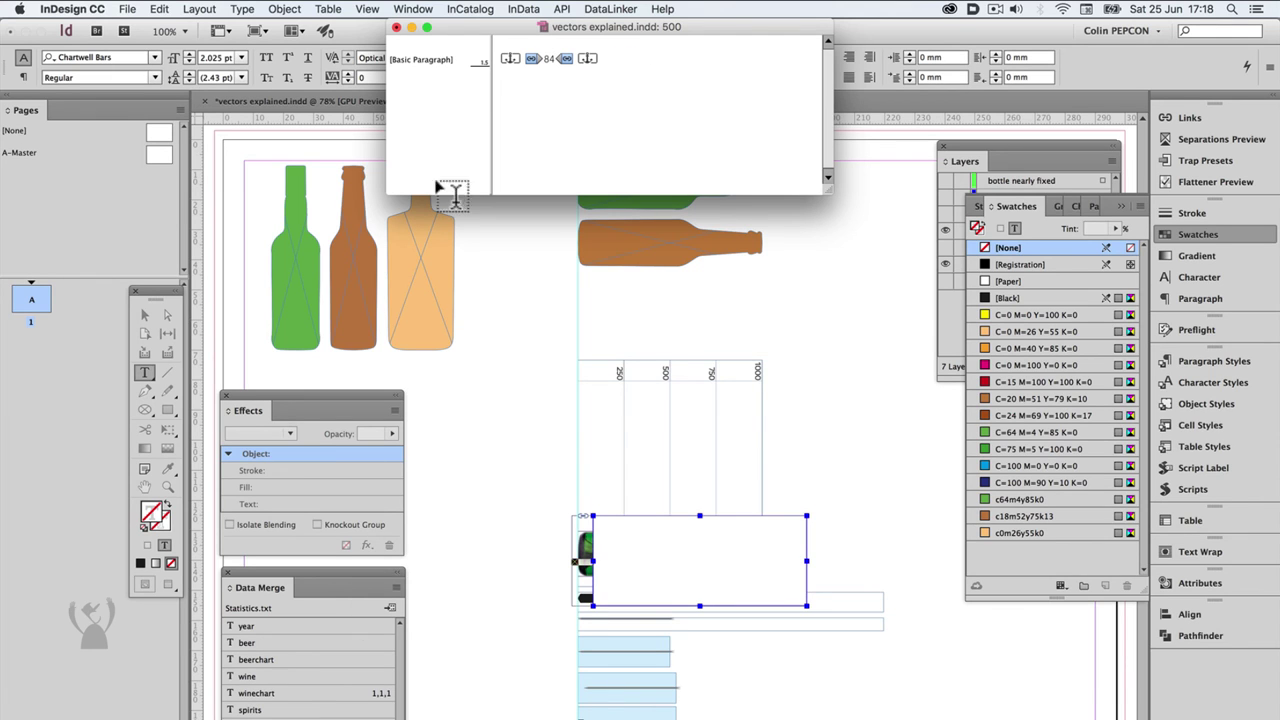
{"action": "left_click", "coordinate": [396, 28]}
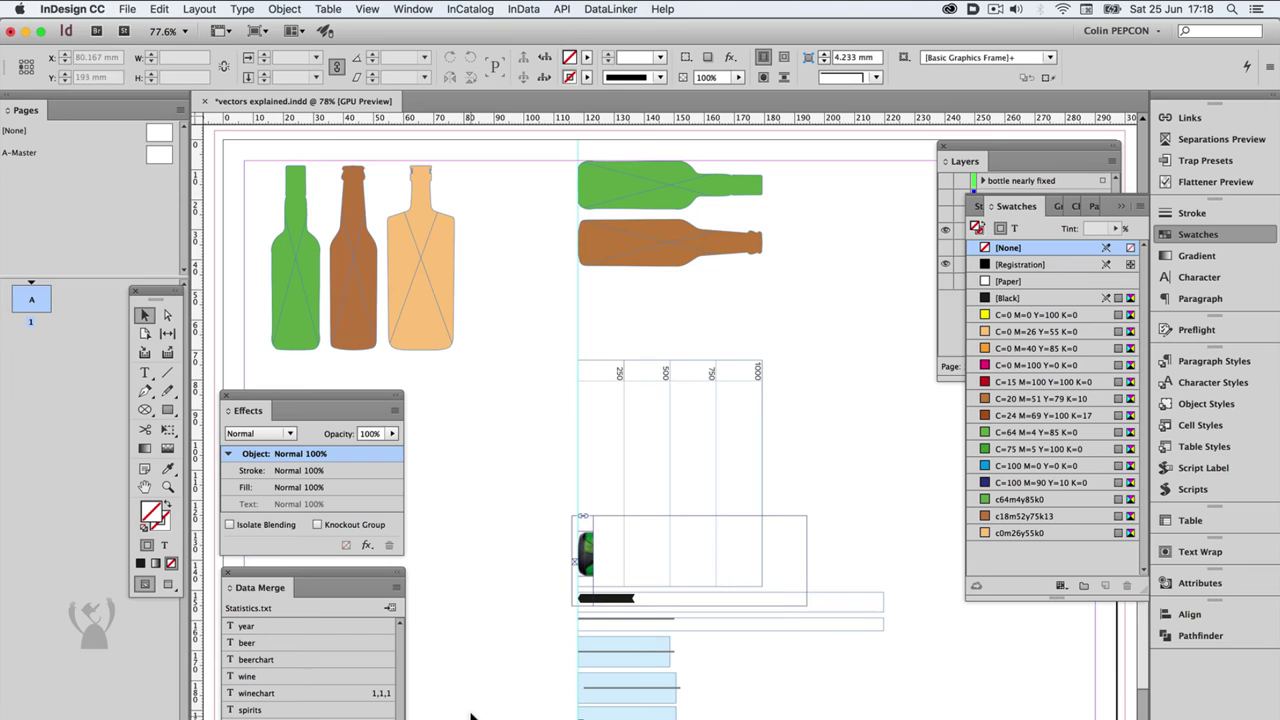
{"action": "key", "text": "w"}
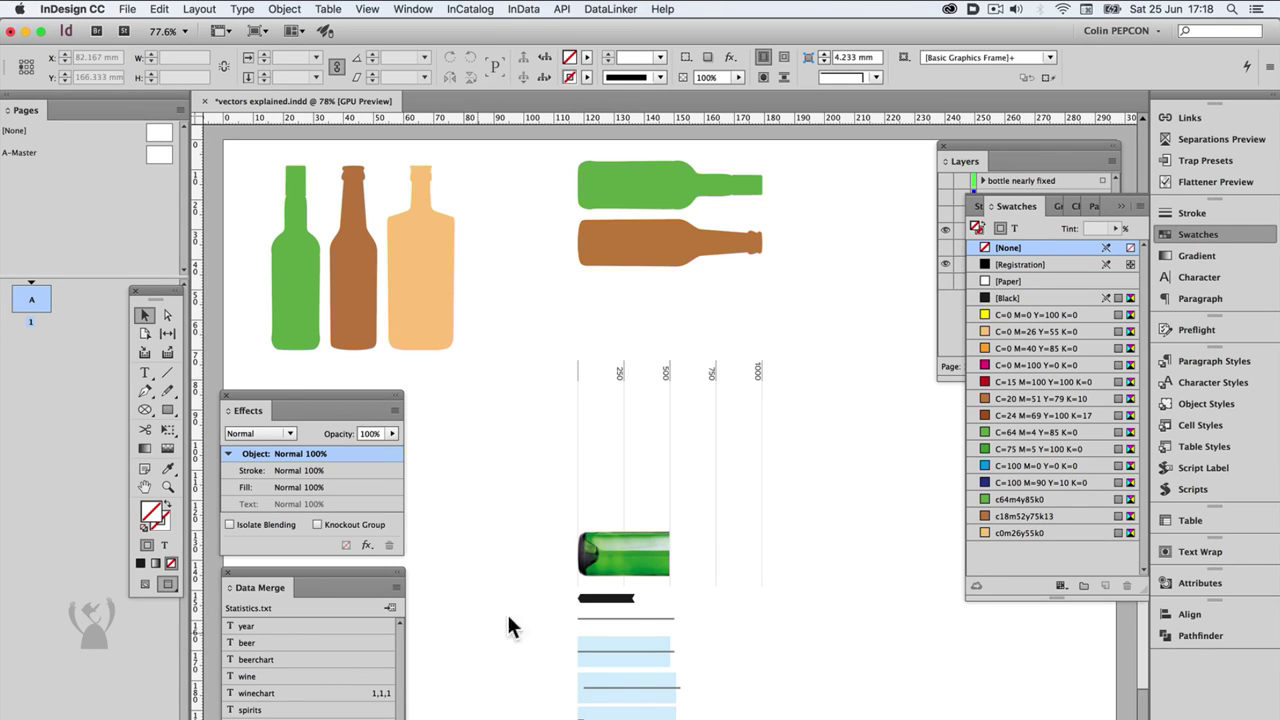
- Make the "bottle photo trick wow" layer visible alongside "bottle photo trick" and "Layer 1"
{"action": "left_click", "coordinate": [1120, 205]}
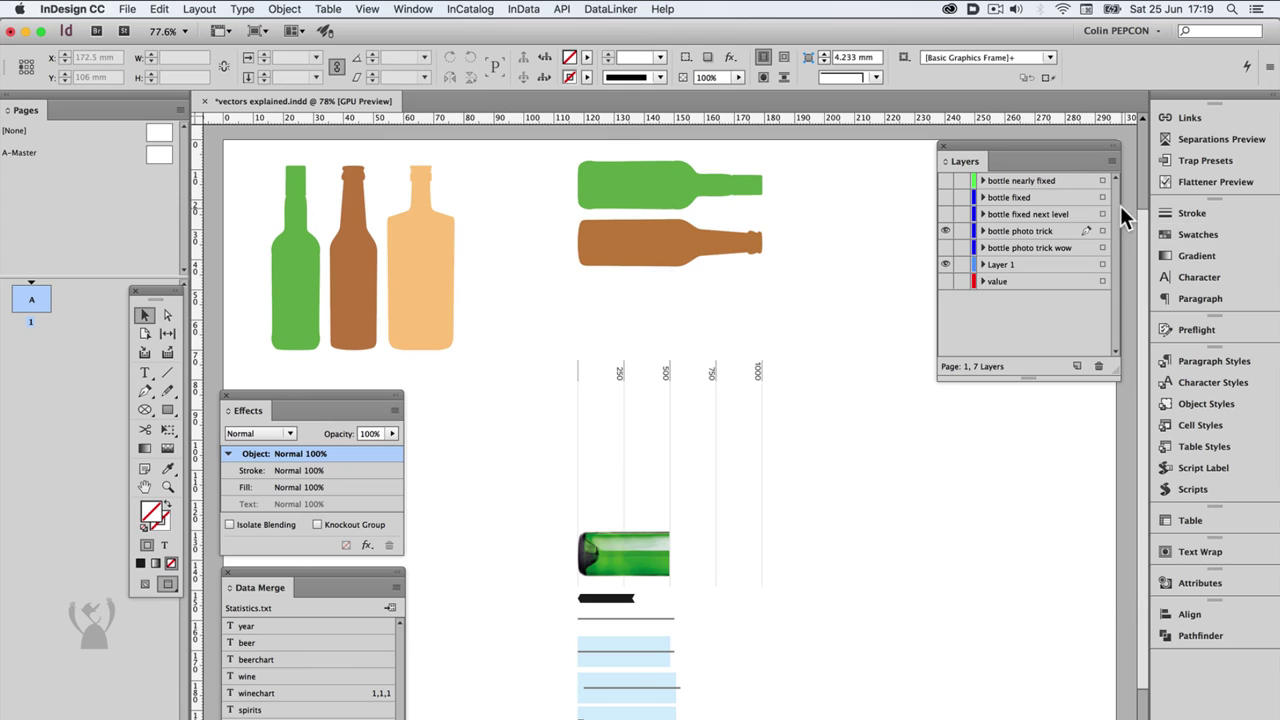
{"action": "left_click", "coordinate": [945, 248]}
{"action": "left_click", "coordinate": [945, 264]}
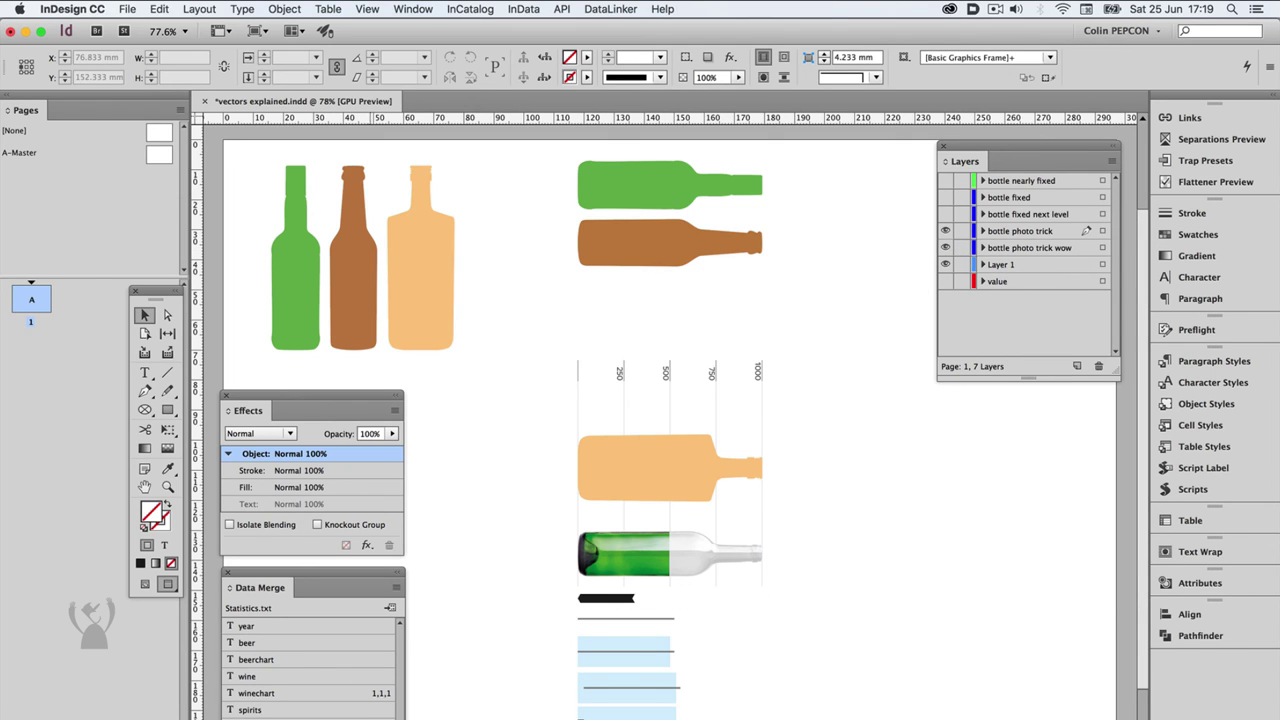
- Step through the data merge records to preview the photo bottle's fill level for different values
{"action": "left_click", "coordinate": [232, 717]}
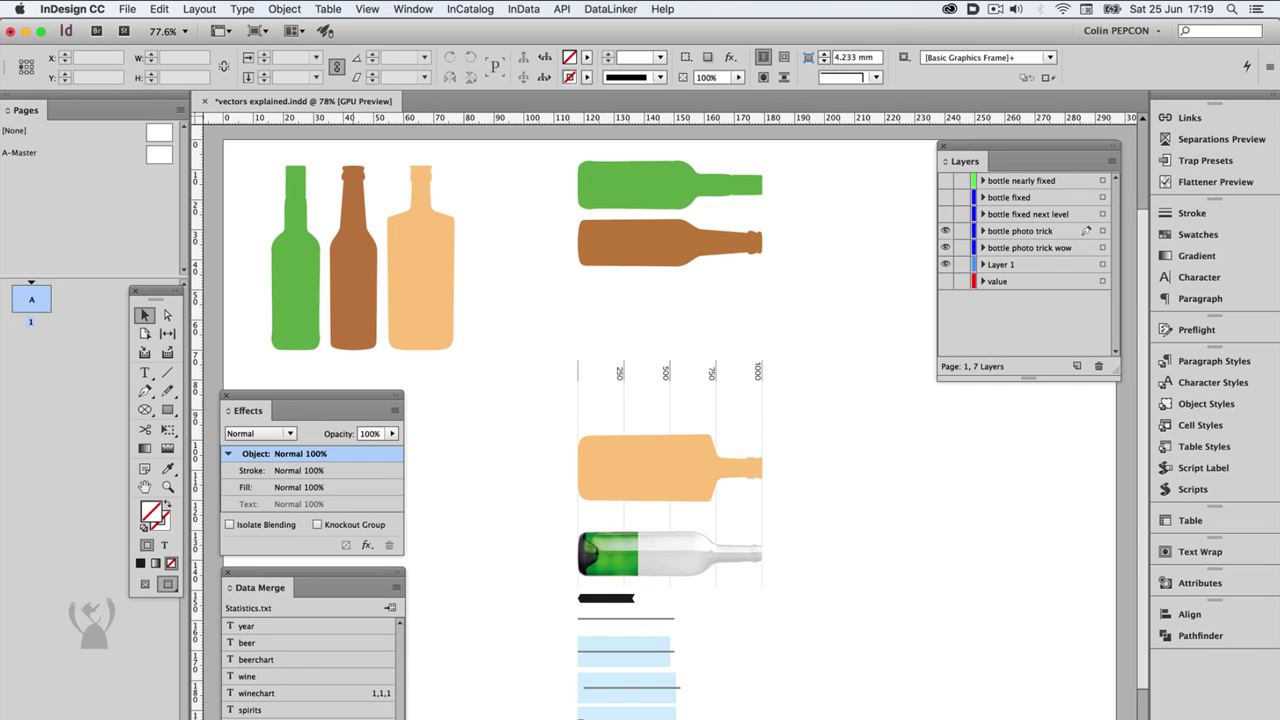
{"action": "left_click", "coordinate": [360, 718]}
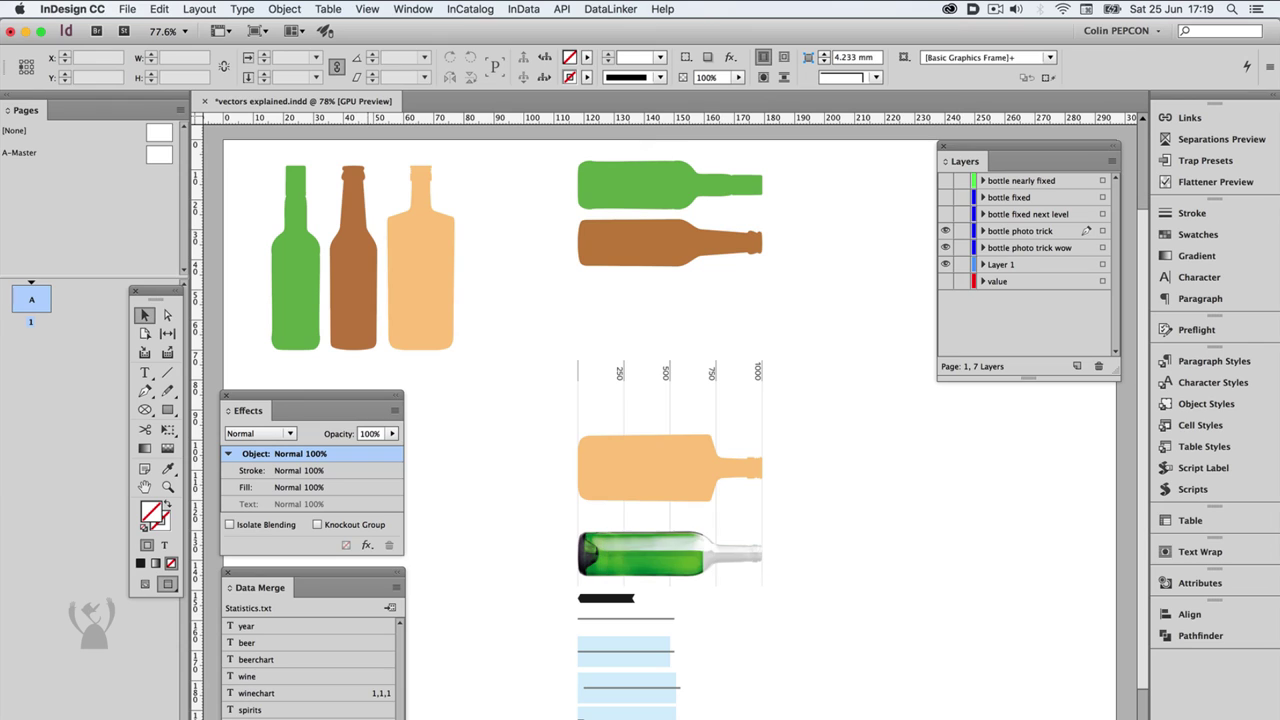
{"action": "left_click", "coordinate": [145, 316]}
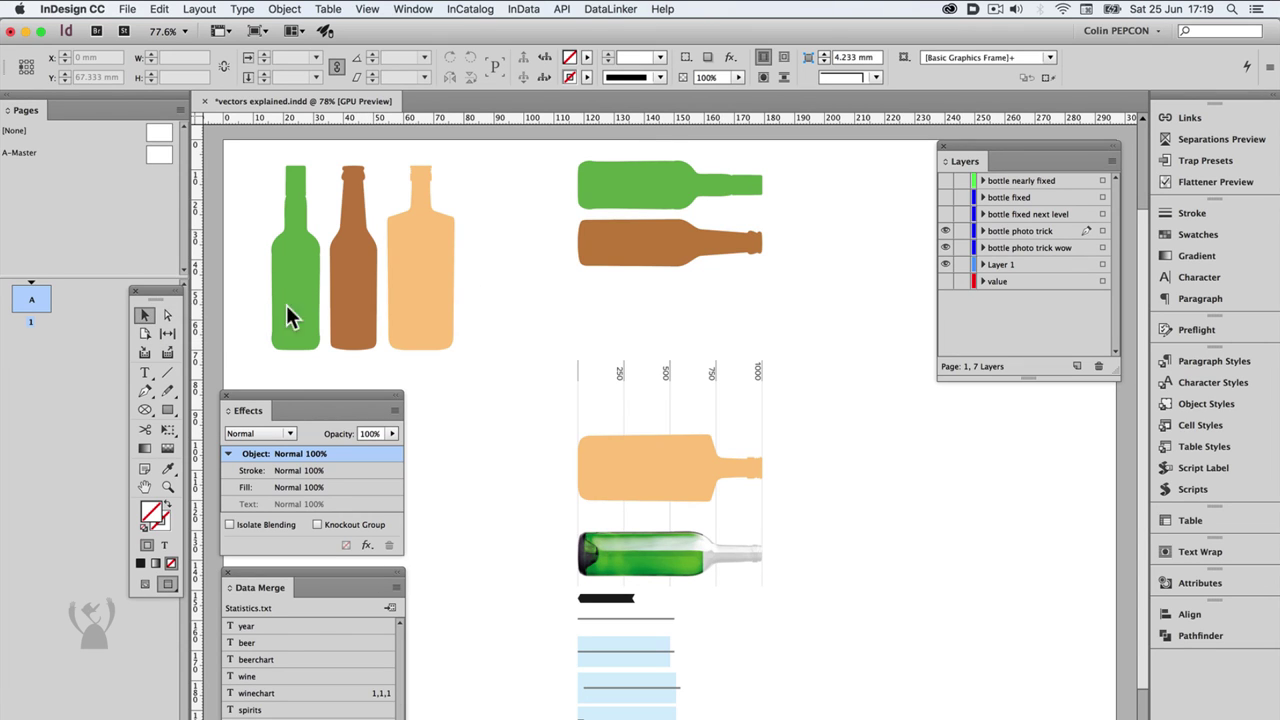